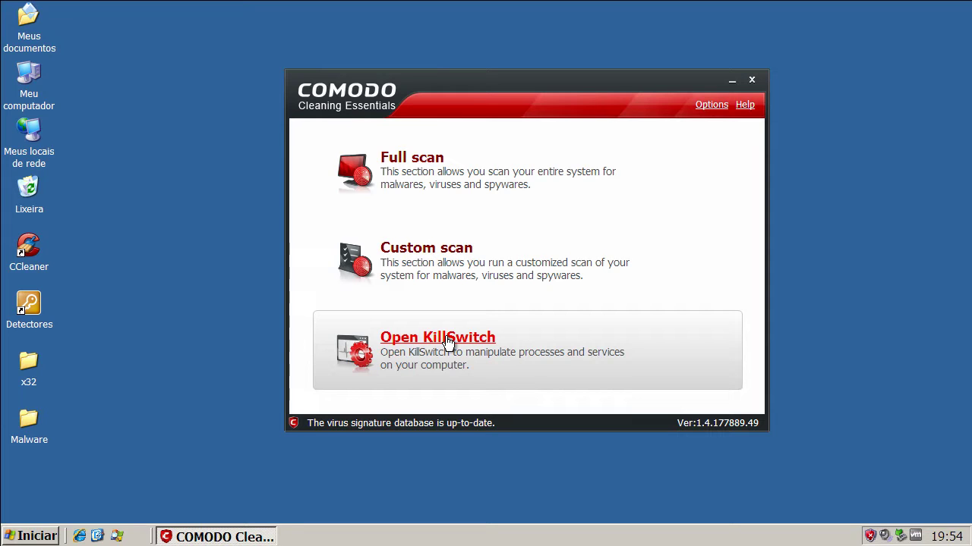
Step: Open KillSwitch, review its process, service, network connection and BHO lists, and close it
click(449, 343)
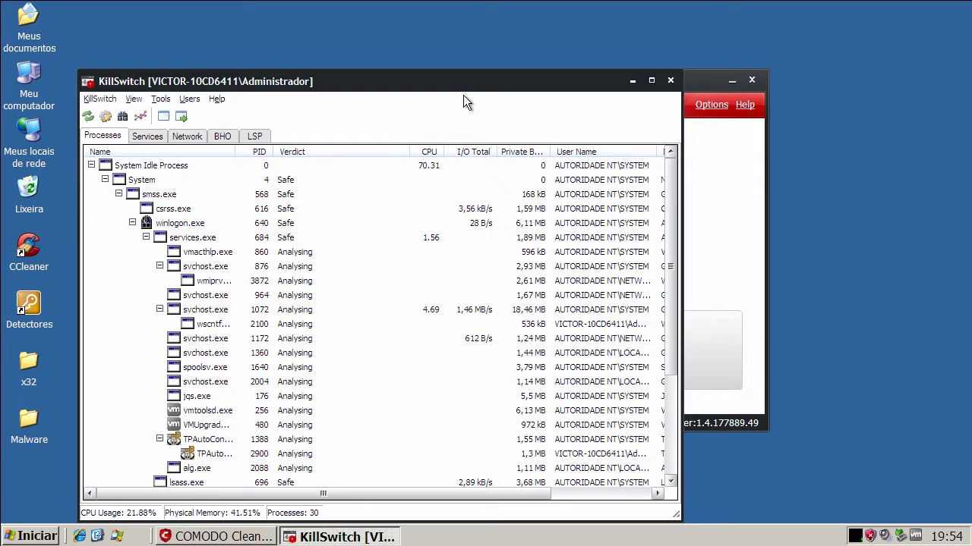
drag(466, 79, 549, 43)
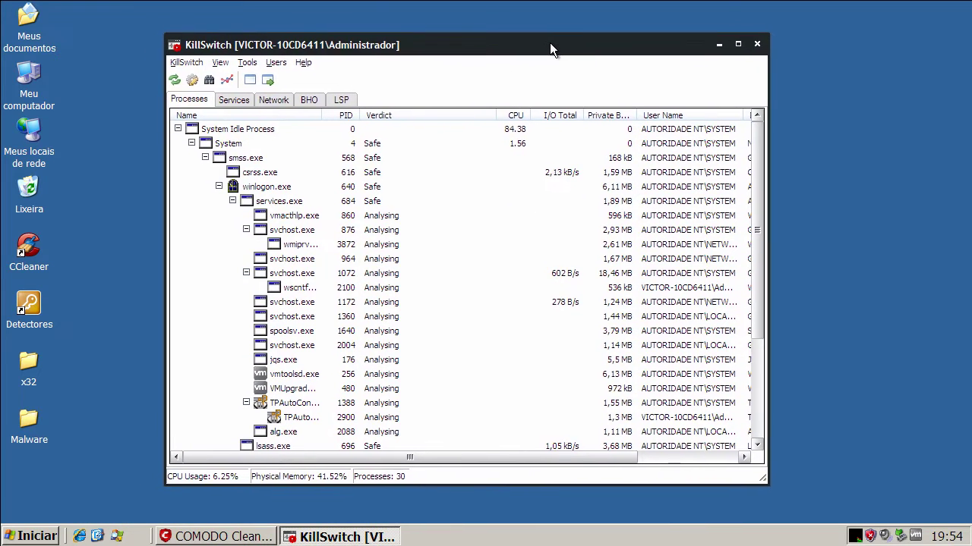
click(235, 100)
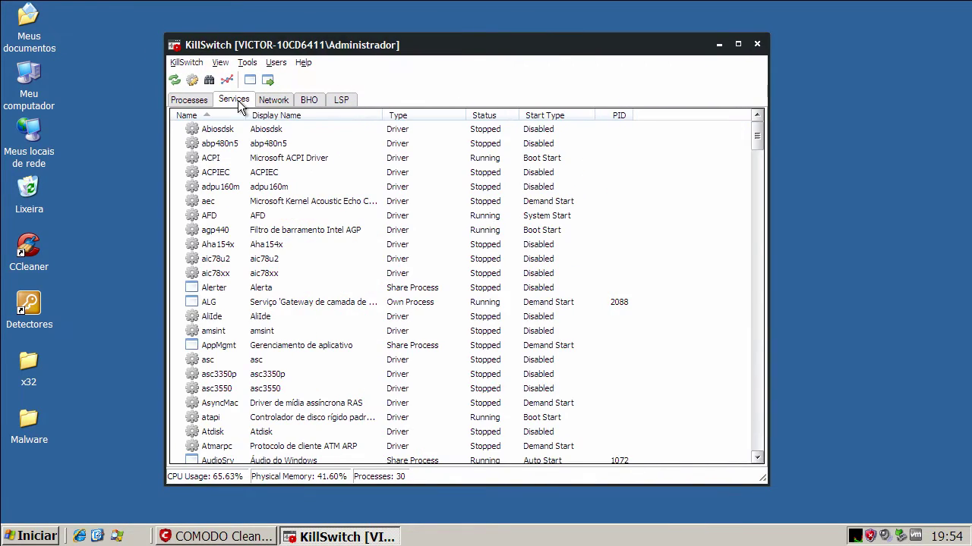
click(273, 100)
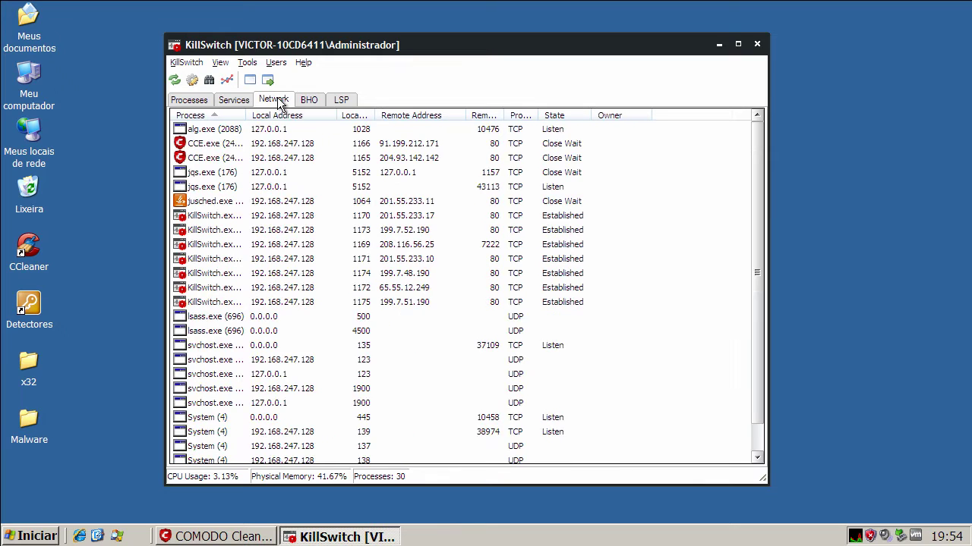
click(313, 99)
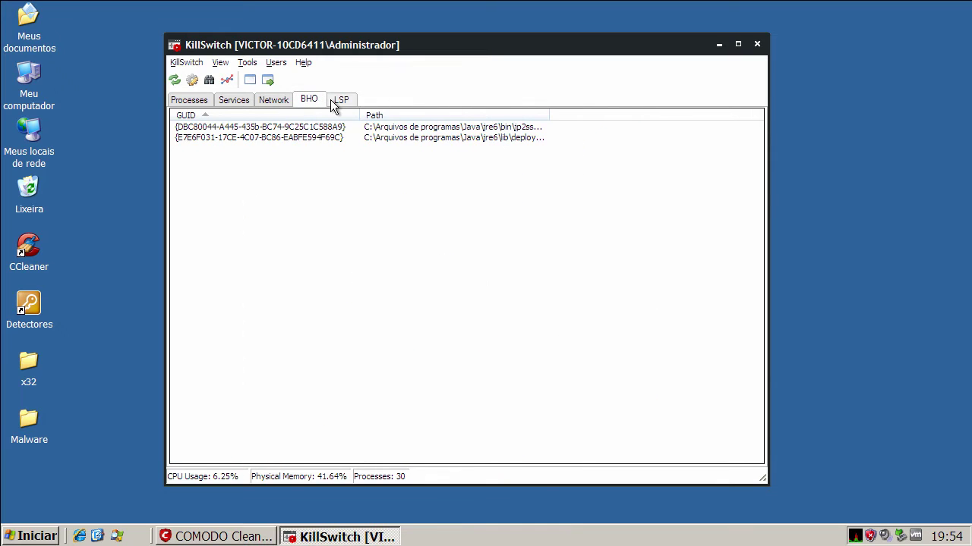
click(241, 104)
click(203, 103)
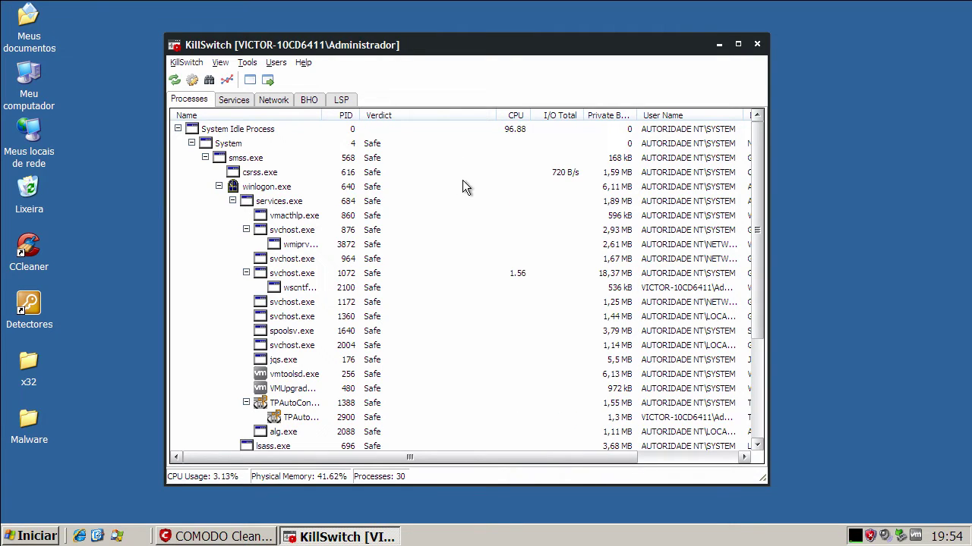
drag(758, 224, 756, 168)
click(757, 45)
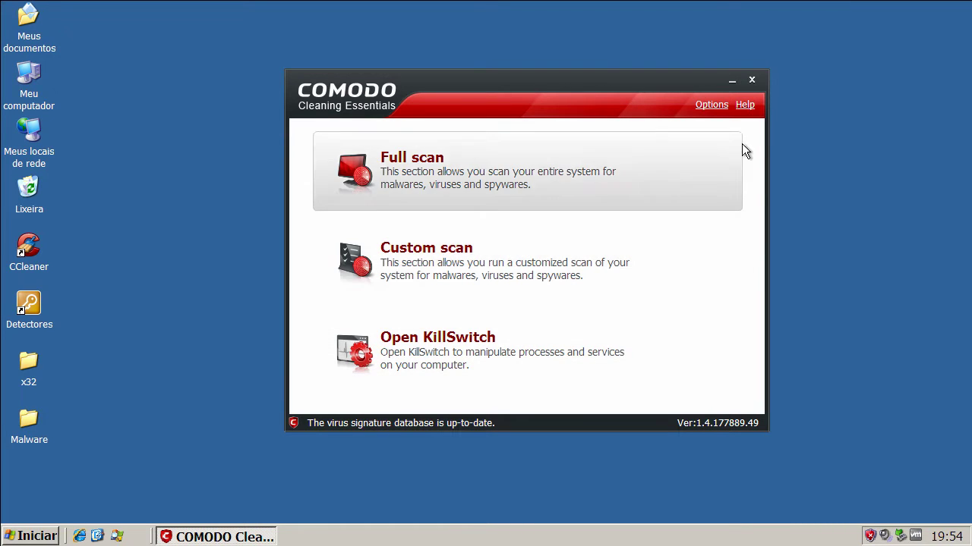
Step: Enable unhooking of possible kernel hooks before cleaning and the suspicious MBR check in full scan, accepting both warnings and saving the options
click(712, 106)
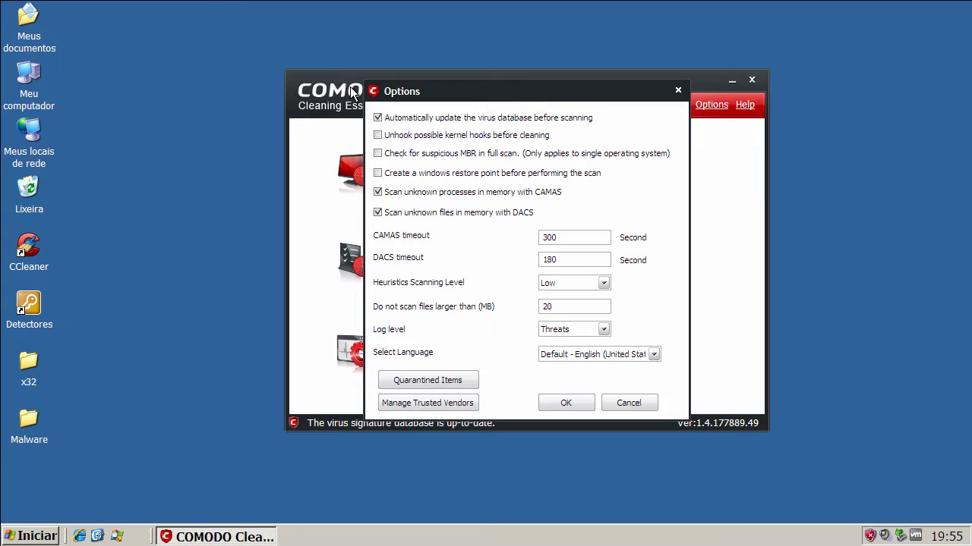
click(378, 136)
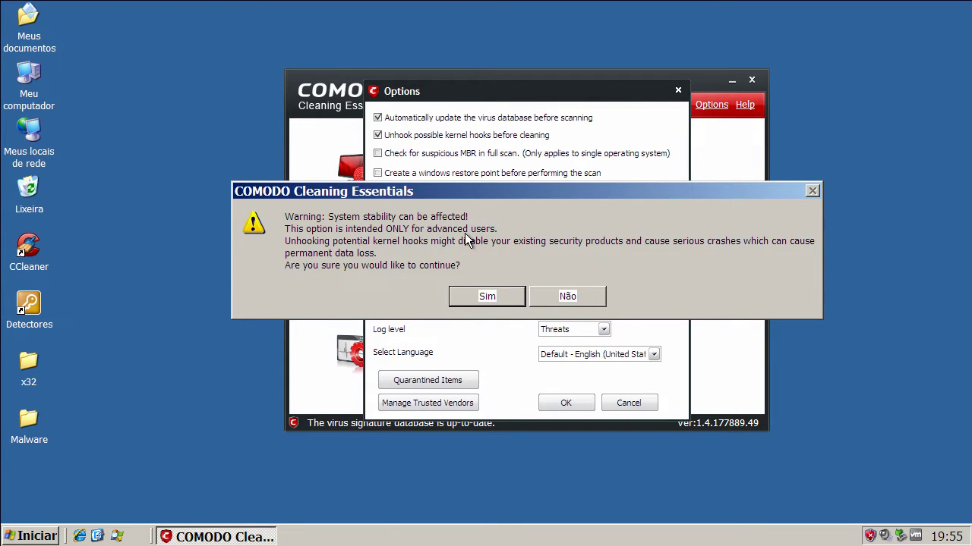
click(491, 296)
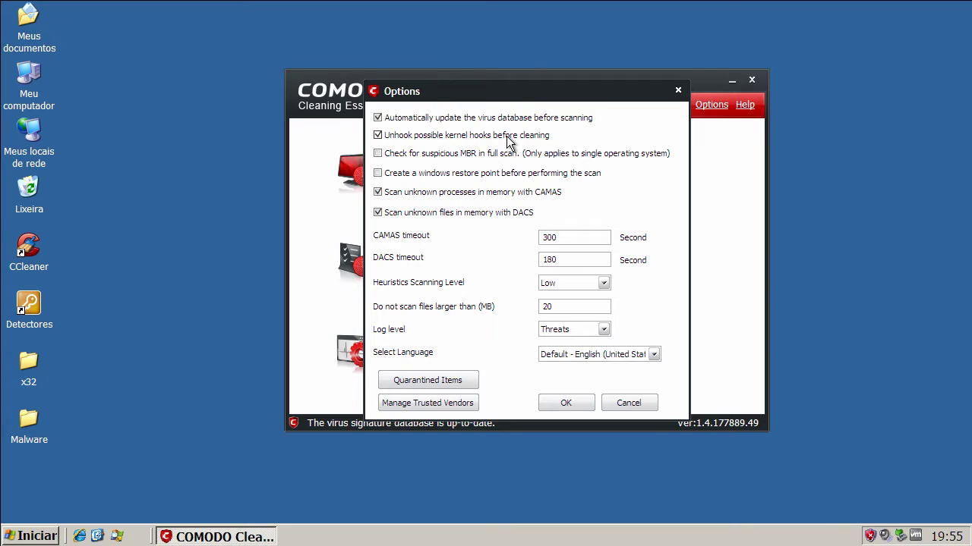
click(377, 154)
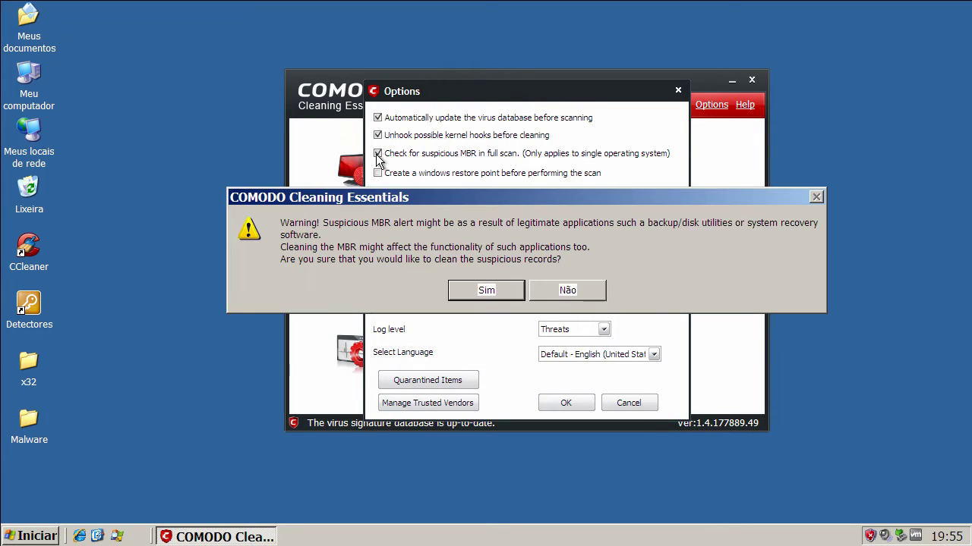
click(481, 288)
click(566, 403)
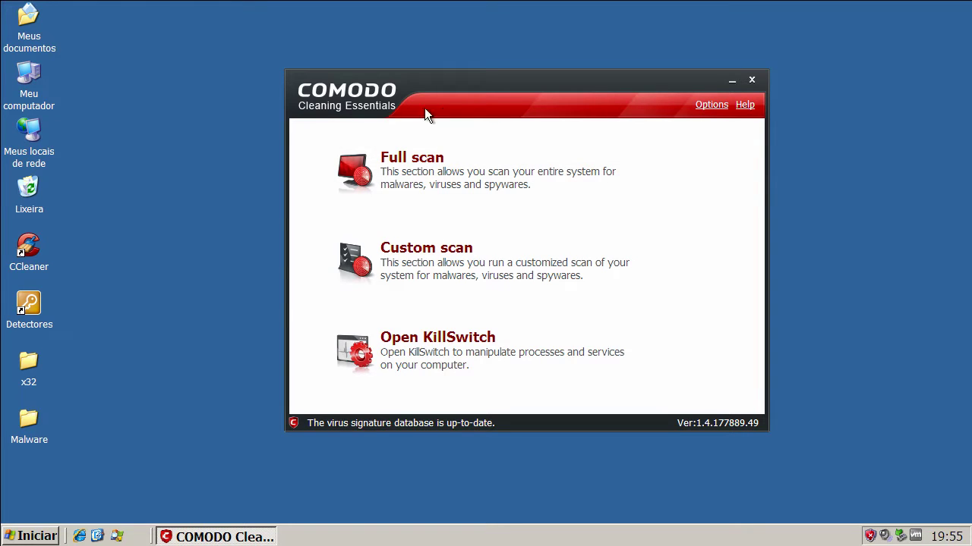
Step: Close COMODO Cleaning Essentials and open the Malware folder from the desktop, moving its window slightly lower
click(751, 80)
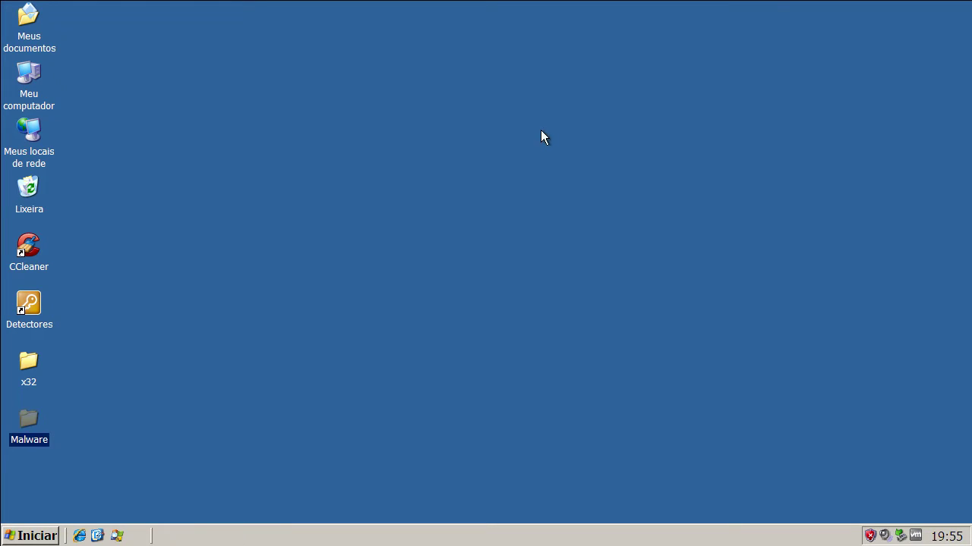
click(272, 277)
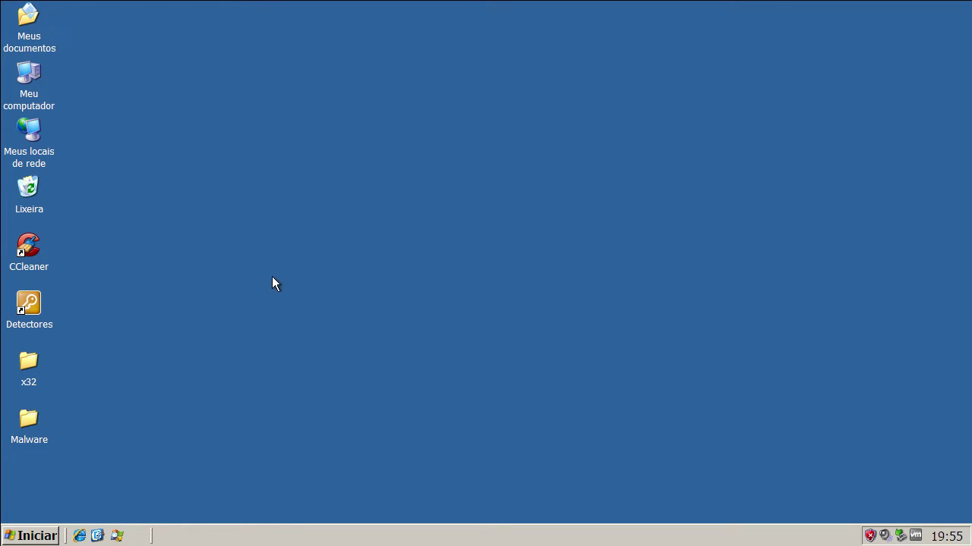
double_click(29, 424)
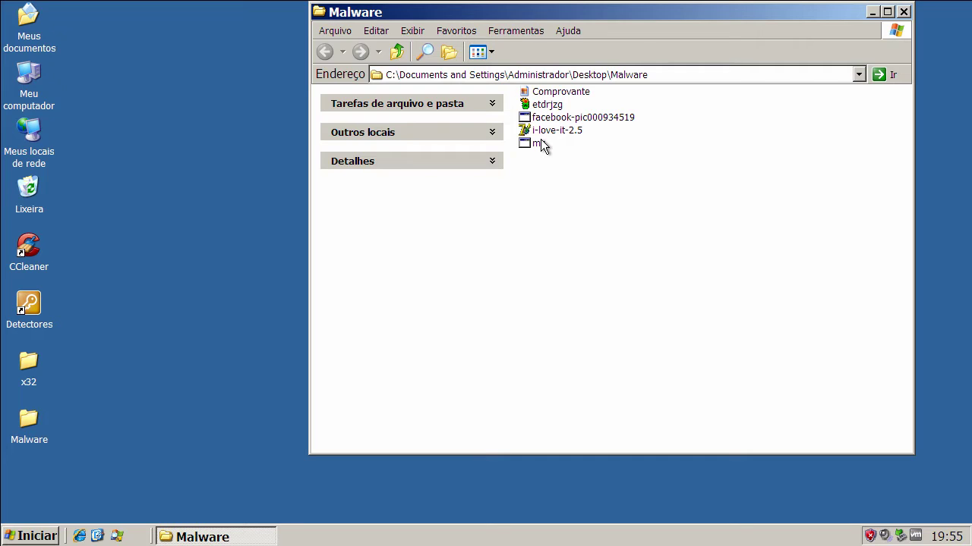
mouse_move(544, 146)
mouse_move(547, 101)
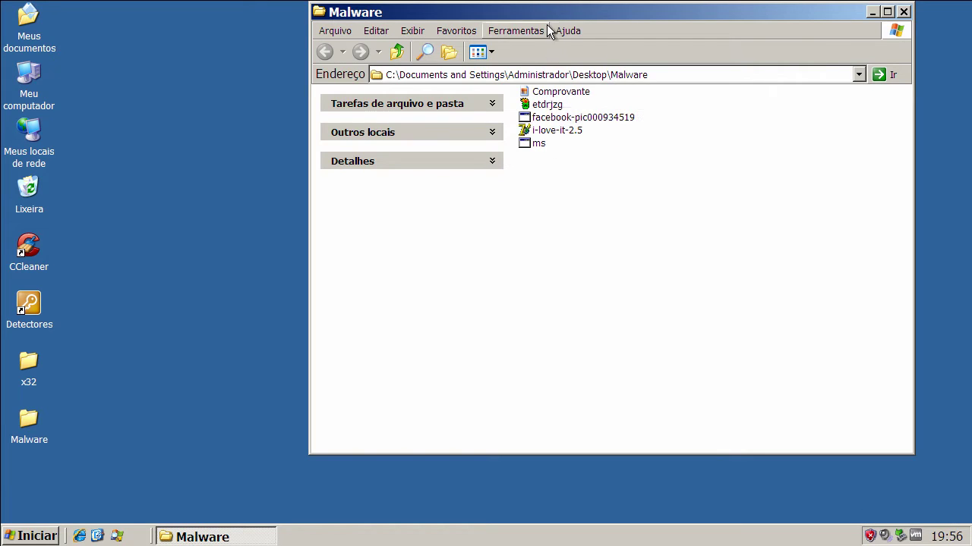
drag(549, 17, 536, 55)
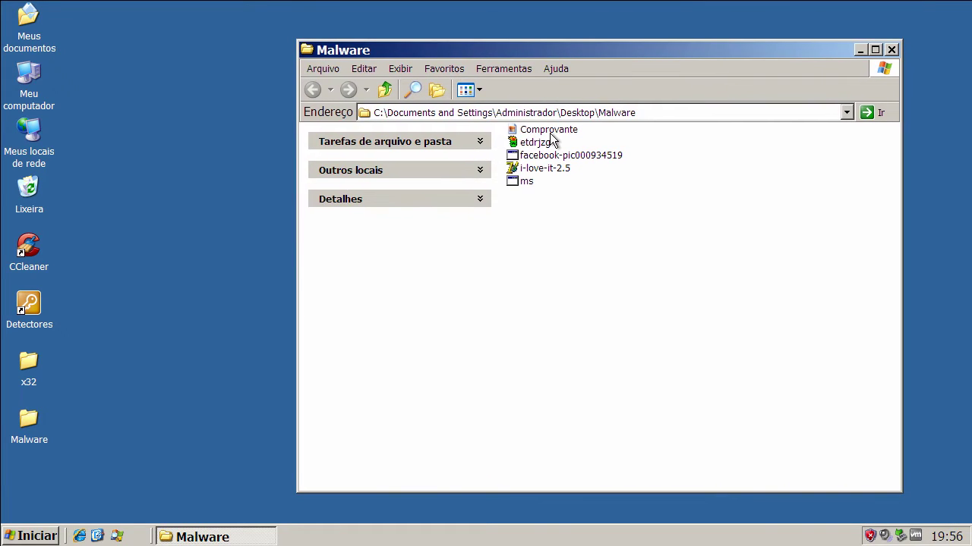
Step: Open Process Explorer, look through the running processes, and minimize it
click(117, 536)
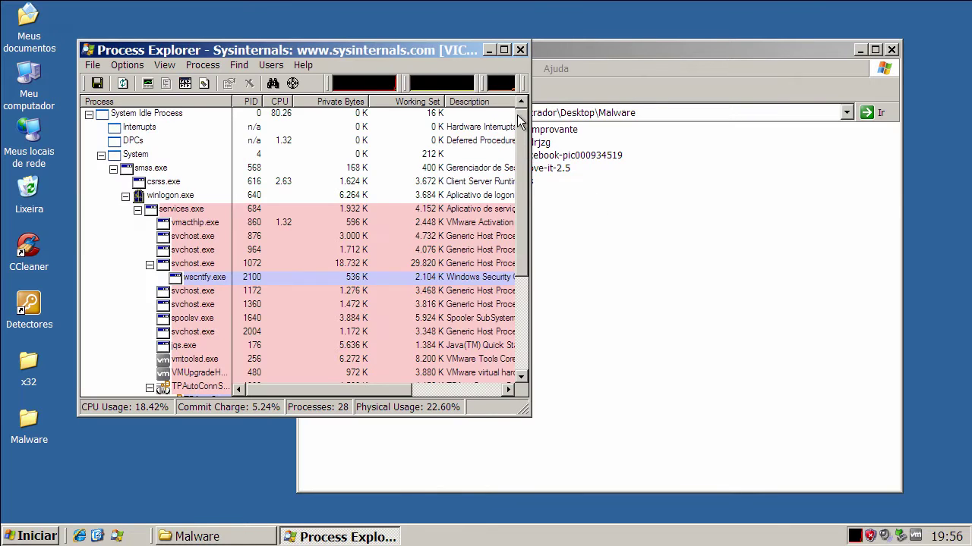
scroll(504, 152, down, 4)
scroll(504, 114, up, 4)
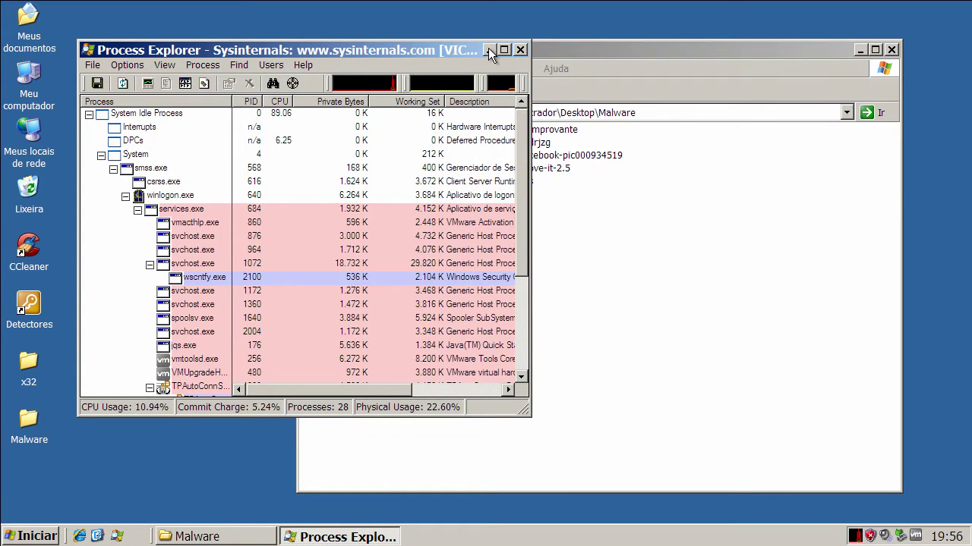
click(488, 50)
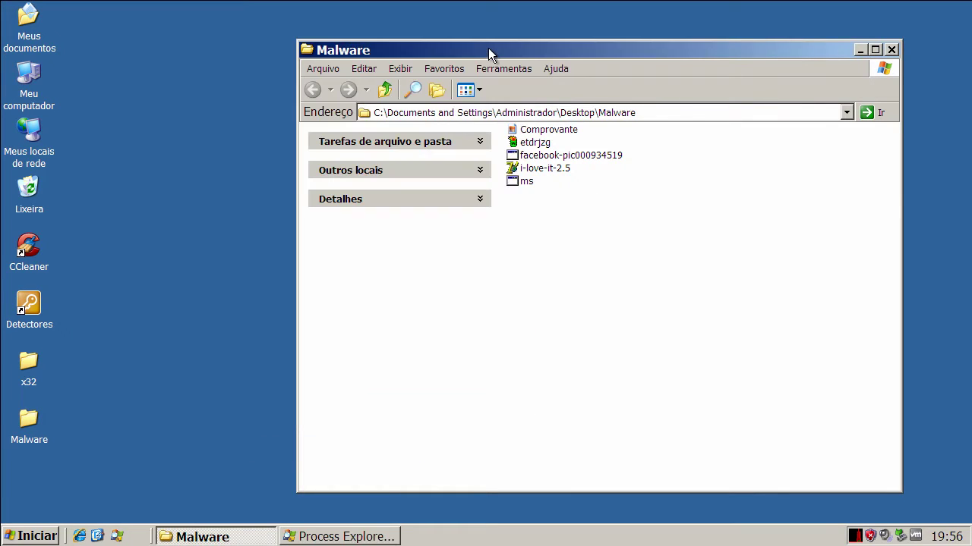
Step: Run the Comprovante, etdrjzg and facebook-pic000934519 samples from the Malware folder, closing the browser window that opens
click(562, 134)
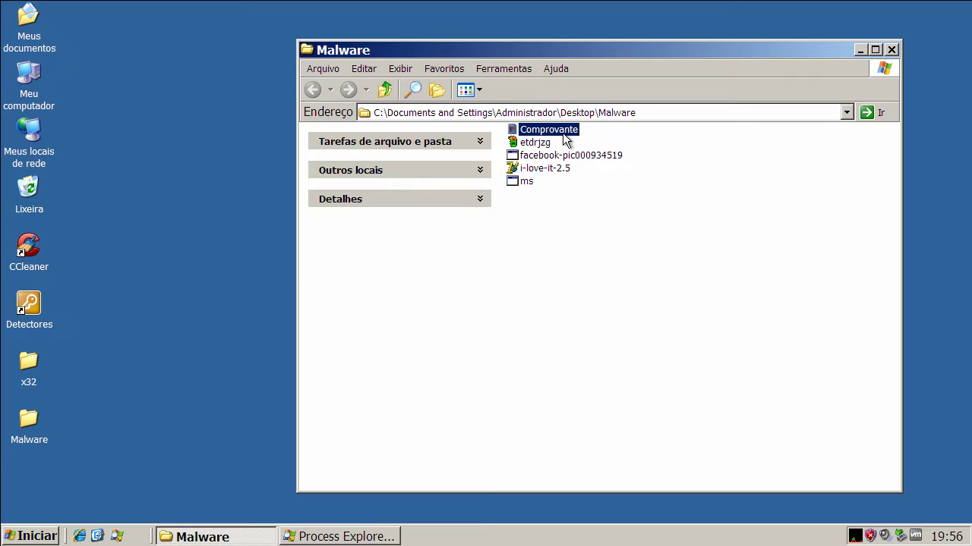
click(546, 145)
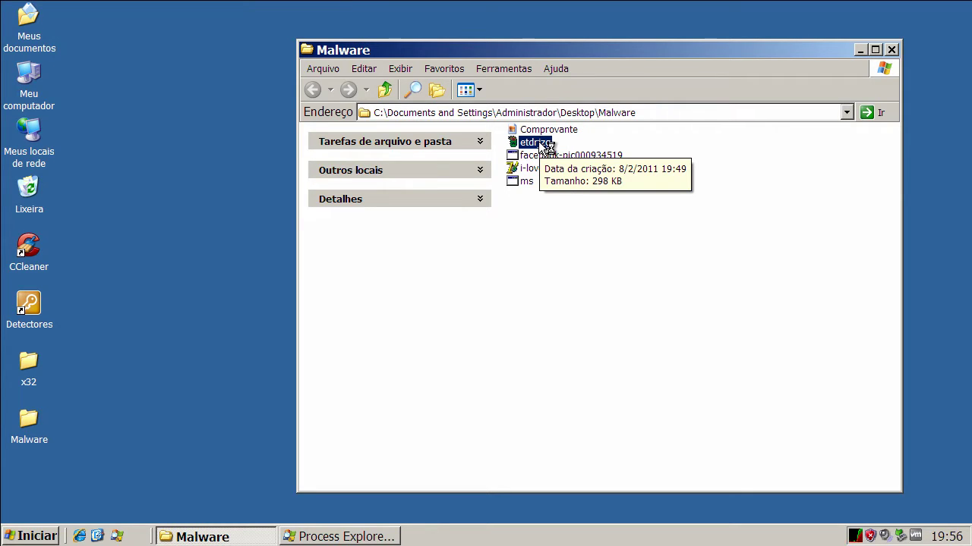
click(543, 156)
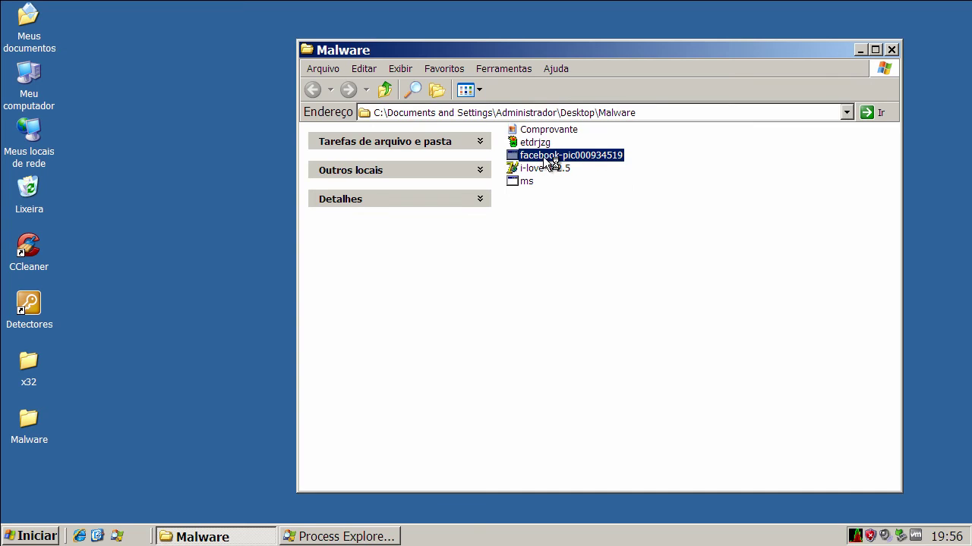
double_click(543, 156)
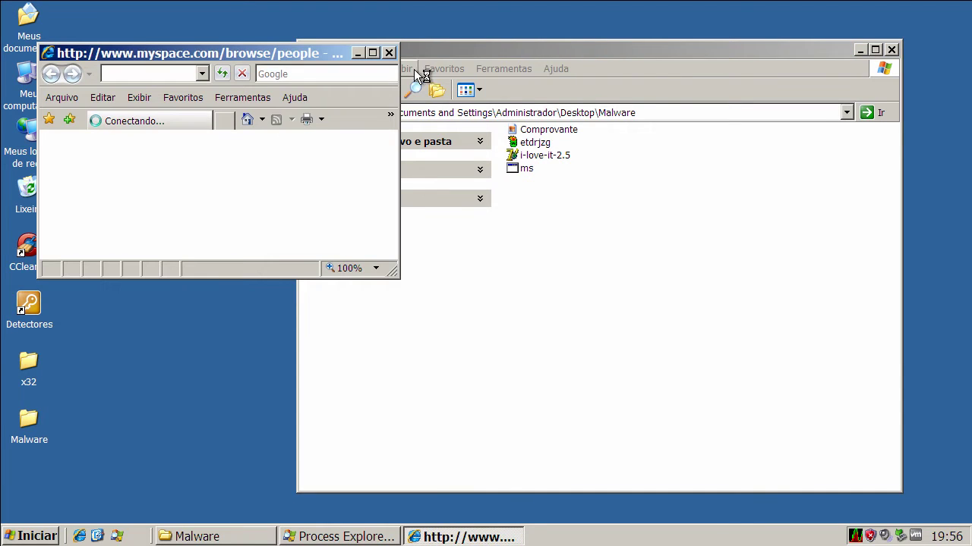
click(388, 53)
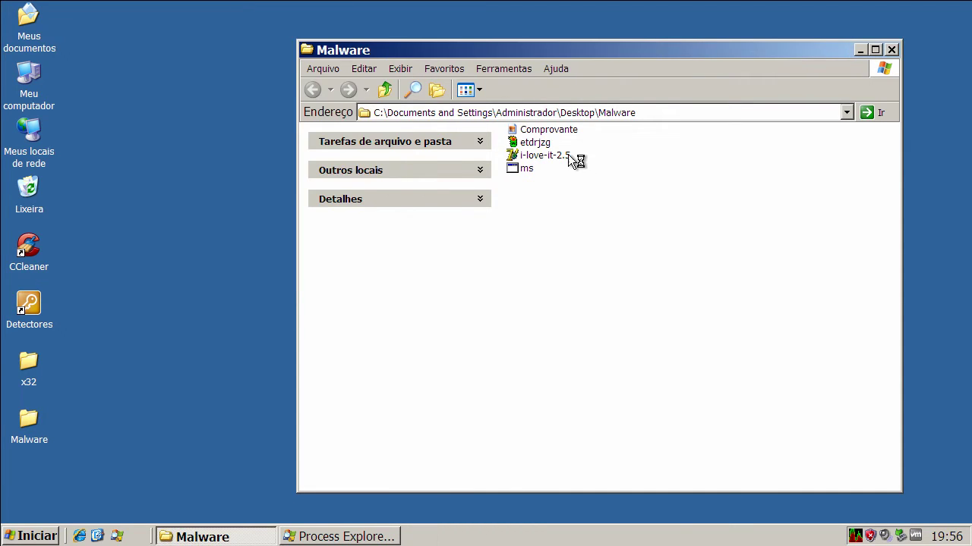
Step: Run the i-love-it-2.5 and ms samples, closing the I-Love-It window
double_click(562, 153)
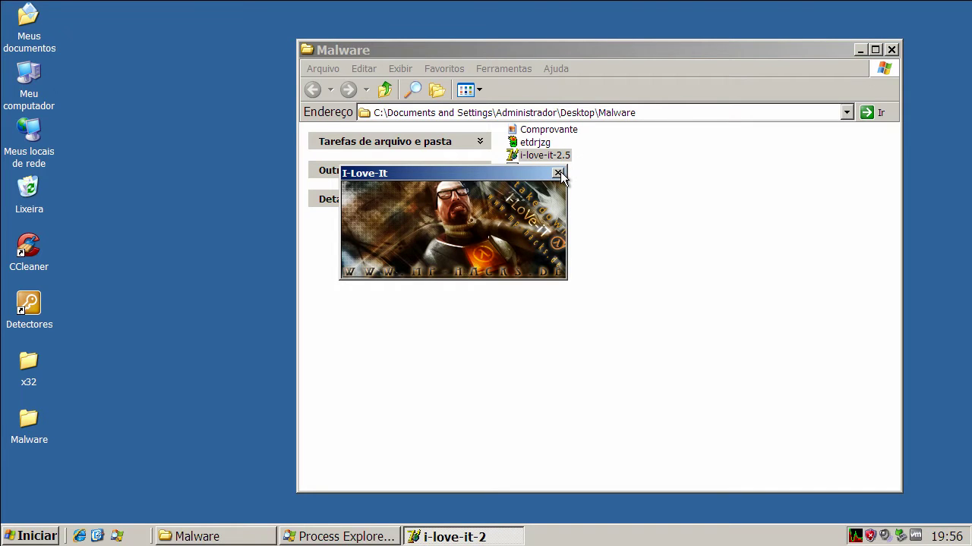
click(559, 173)
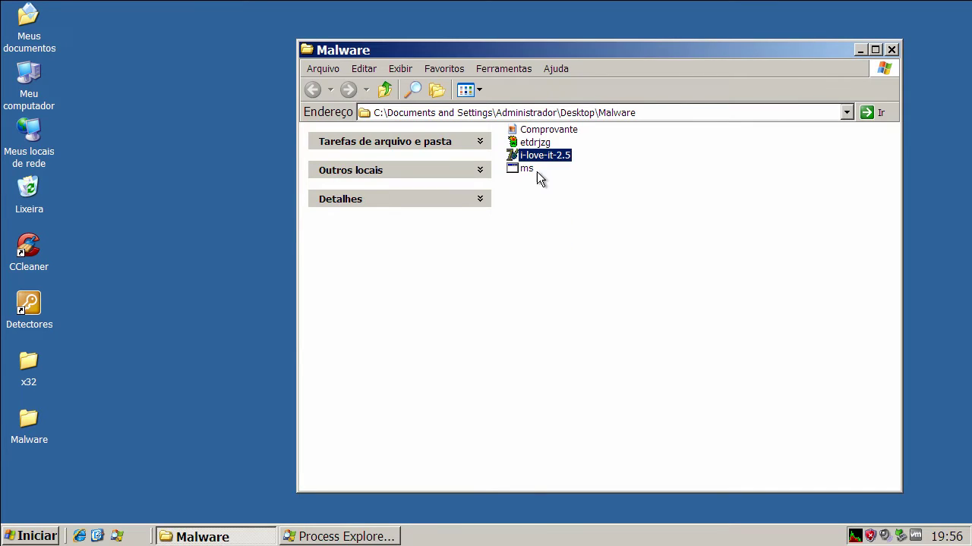
click(527, 168)
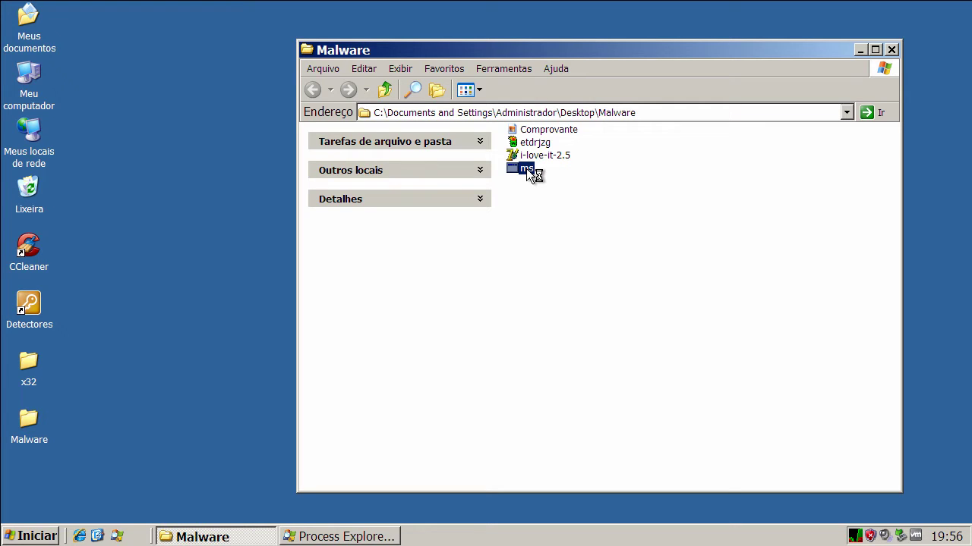
Step: Open the Windows Task Manager and list the running processes sorted by image name
click(326, 536)
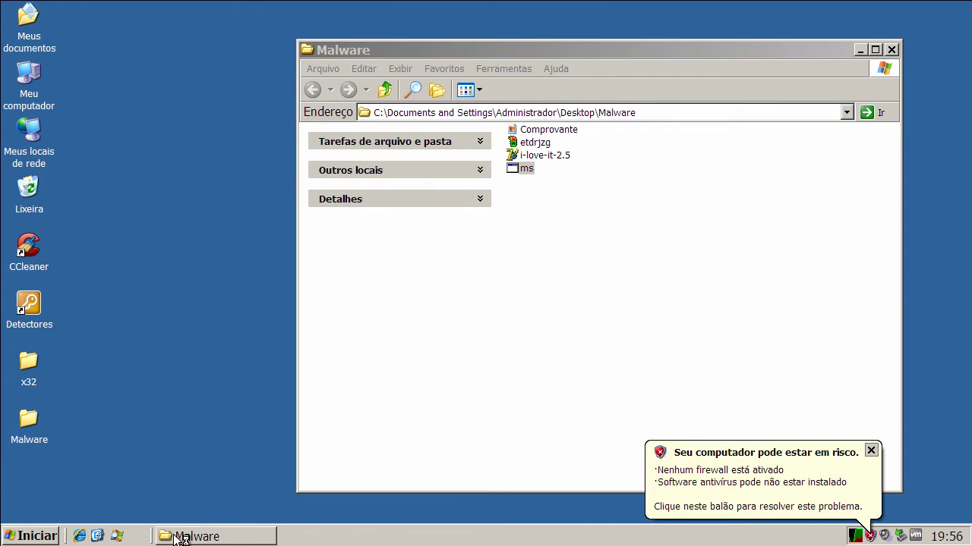
right_click(326, 536)
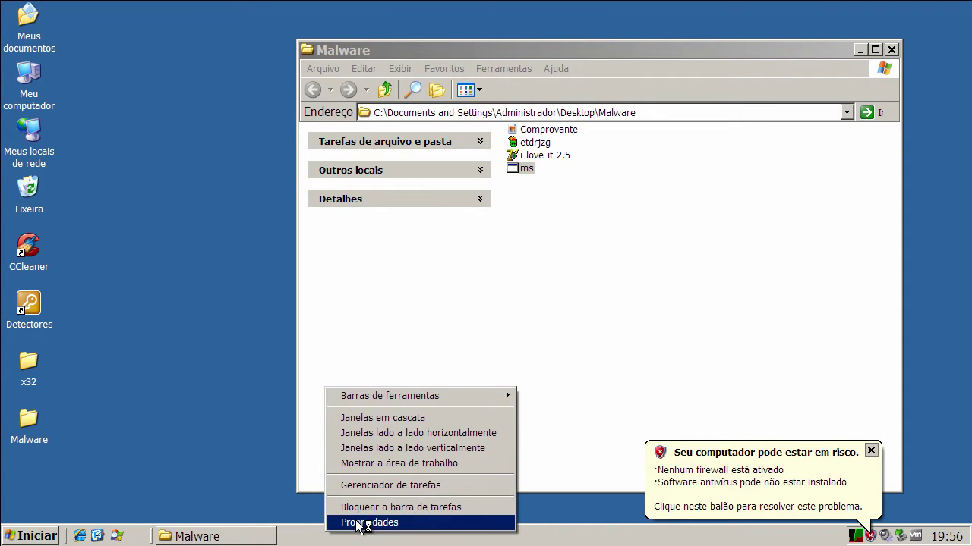
click(369, 485)
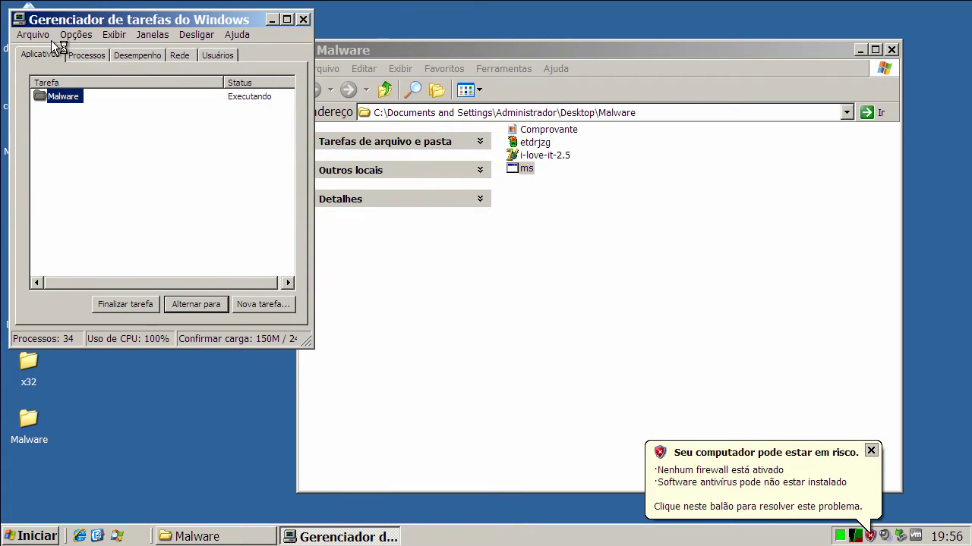
click(85, 55)
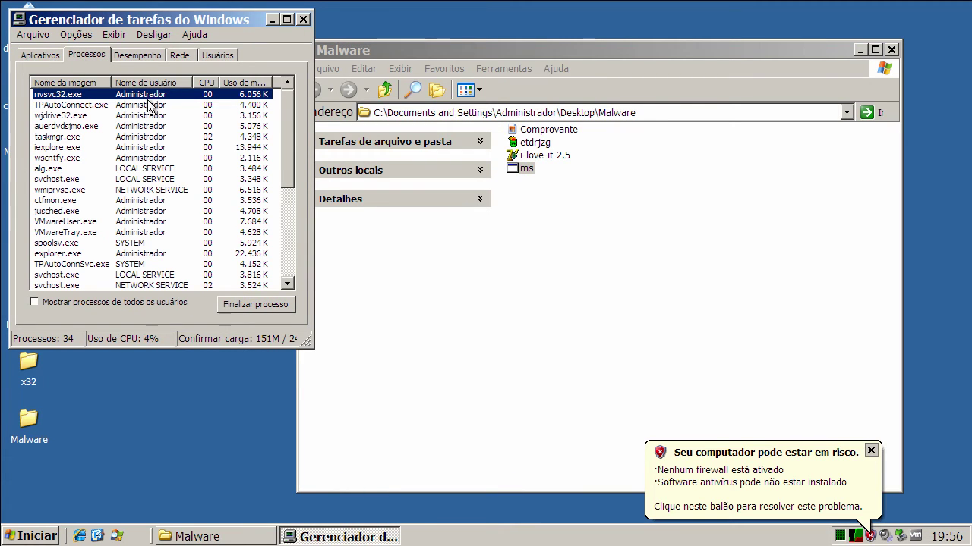
click(45, 83)
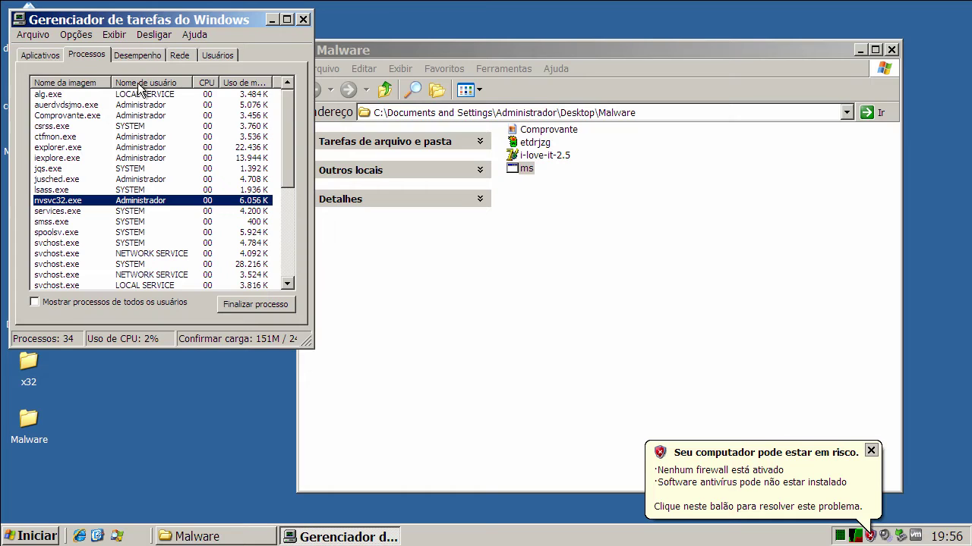
Step: Examine the process list for malware entries, singling out auerdvdsjmo.exe and Comprovante.exe
mouse_move(284, 118)
mouse_down()
mouse_move(291, 211)
mouse_move(275, 107)
mouse_up()
click(67, 106)
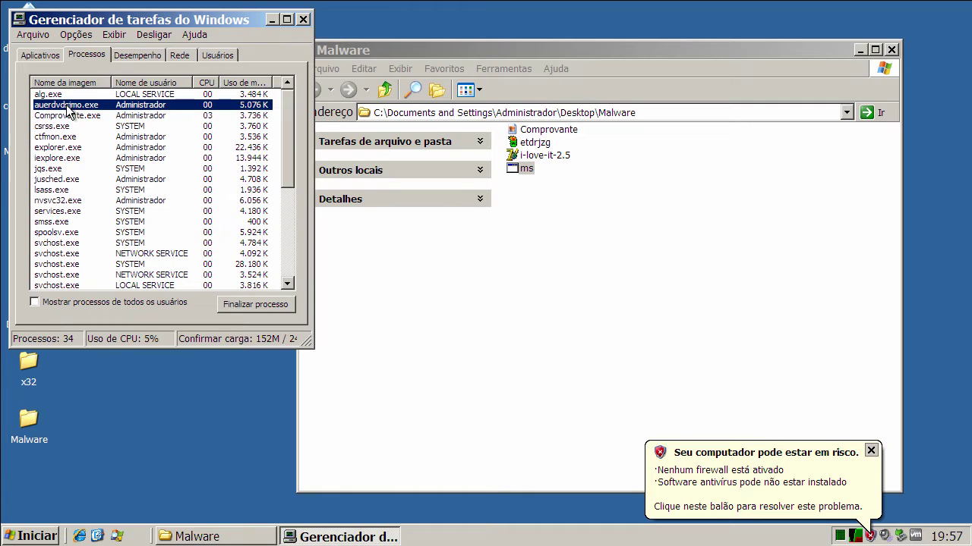
click(70, 115)
key(Up)
click(70, 116)
click(70, 106)
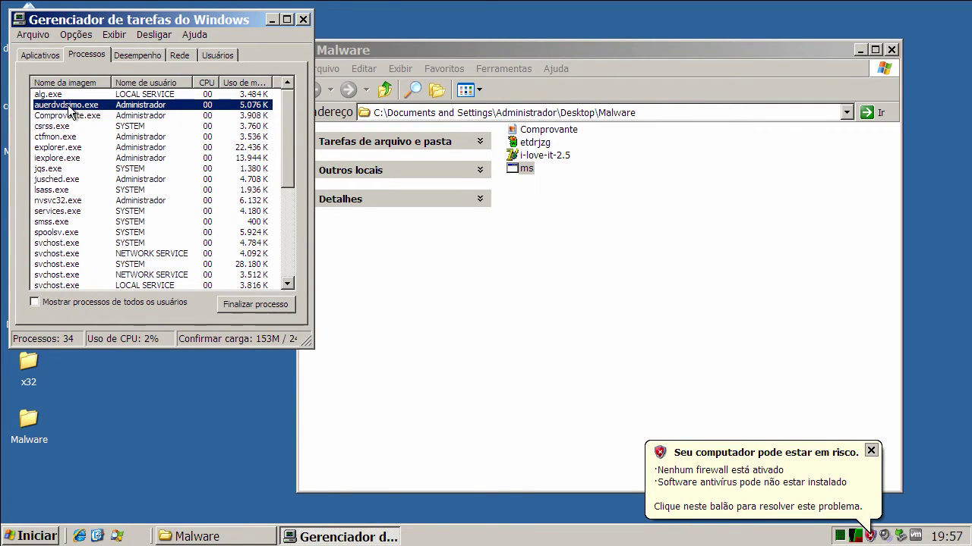
Step: Examine auerdvdsjmo.exe, Comprovante.exe and the rest of the process list for malware, closing Task Manager when done
click(70, 114)
click(70, 106)
click(72, 114)
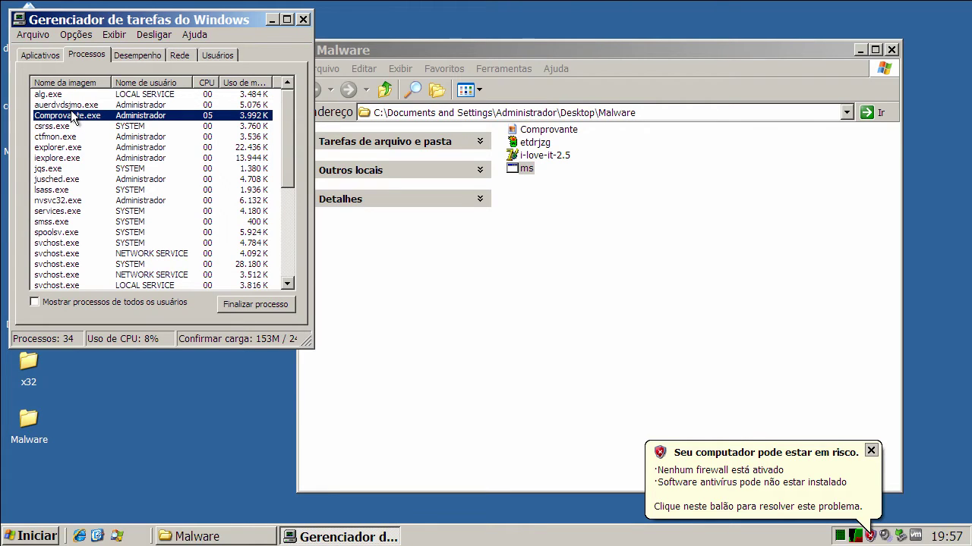
click(71, 106)
click(72, 115)
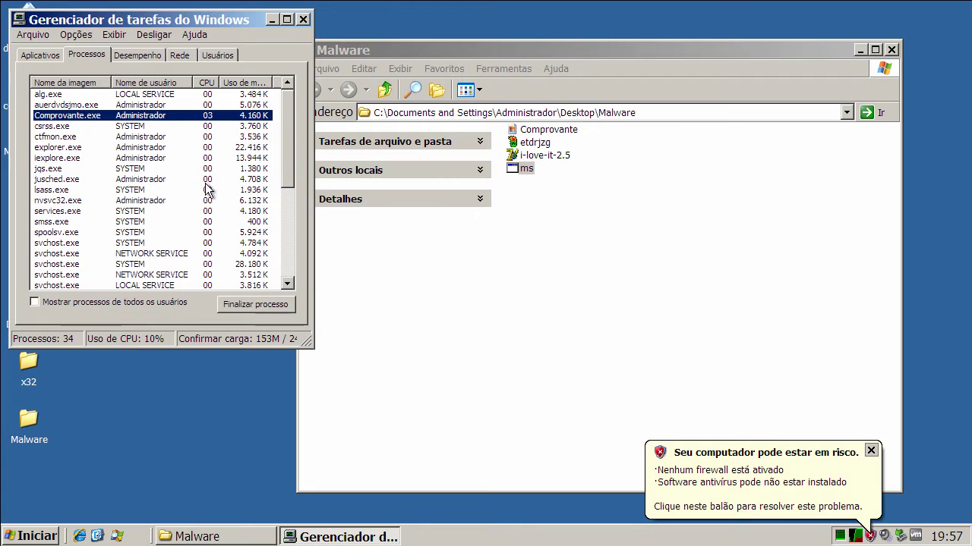
drag(286, 160, 289, 243)
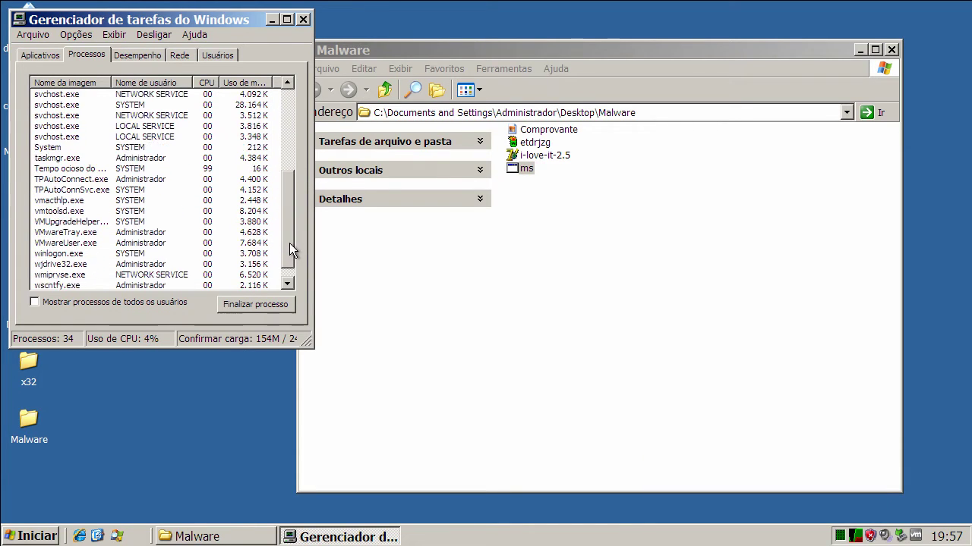
click(303, 19)
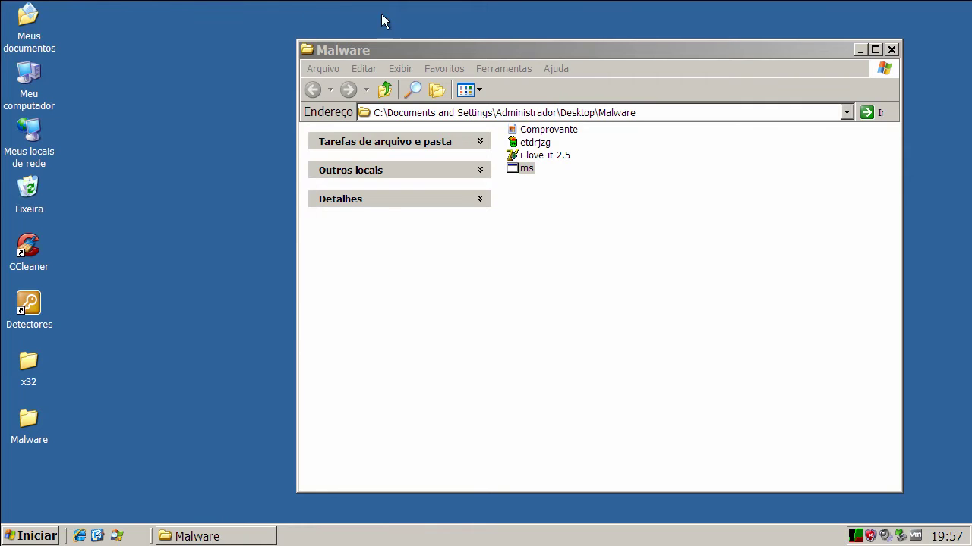
Step: Close the Malware folder and start COMODO Cleaning Essentials from the x32 folder, closing that folder as well
click(892, 50)
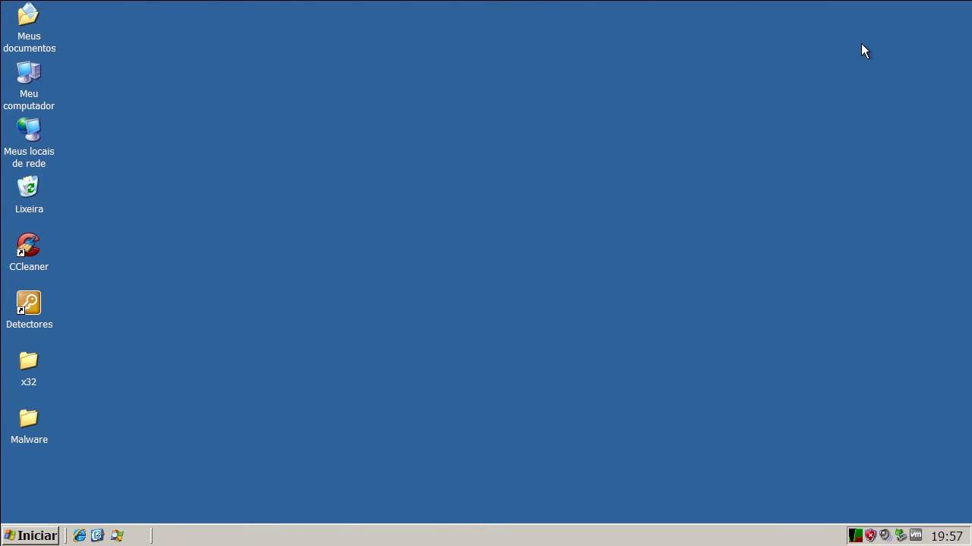
double_click(38, 364)
double_click(307, 215)
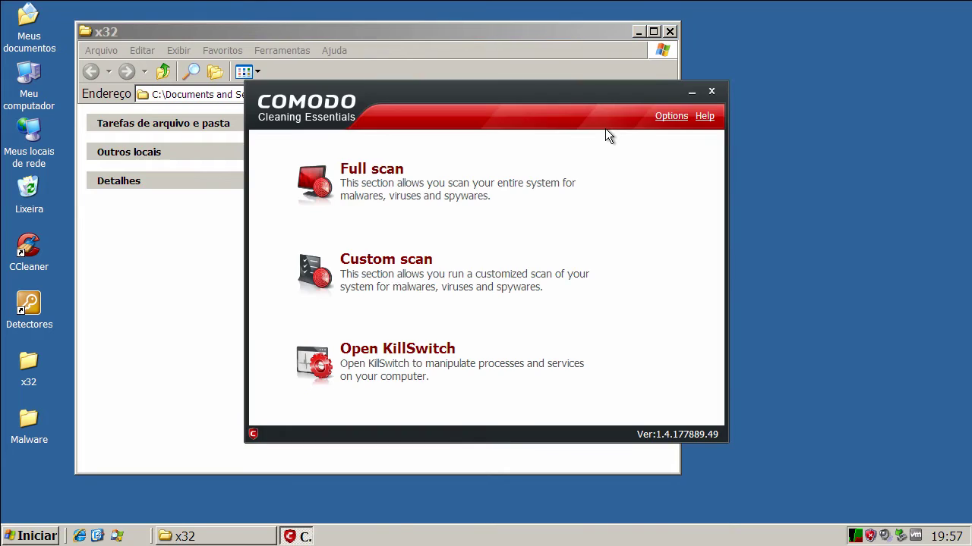
click(669, 32)
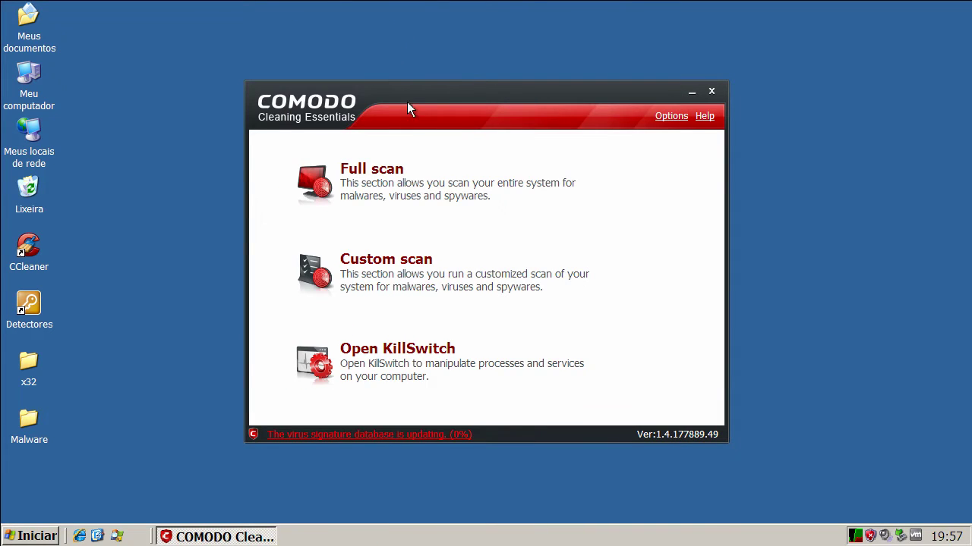
drag(406, 101, 405, 89)
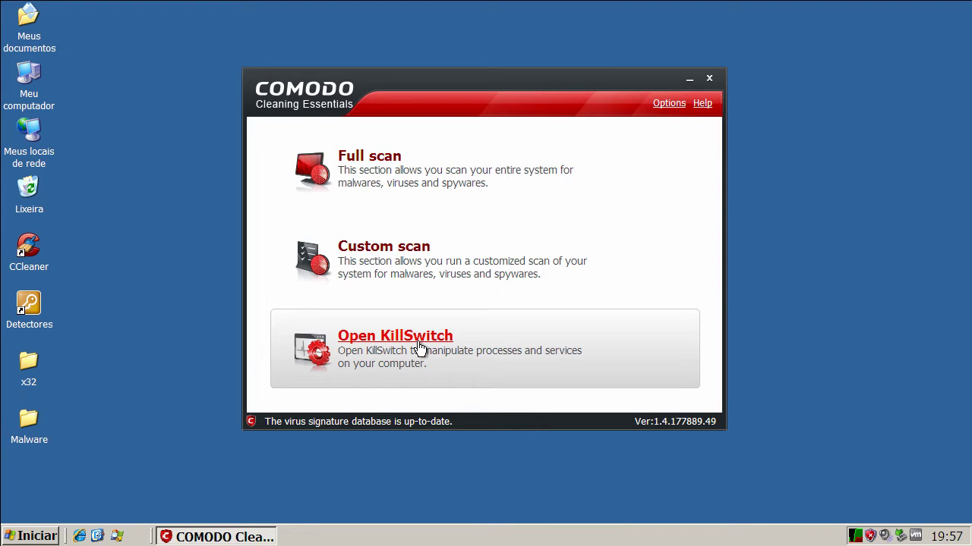
Step: Open KillSwitch and widen its window to show the process list with the verdict and description of each process
click(420, 349)
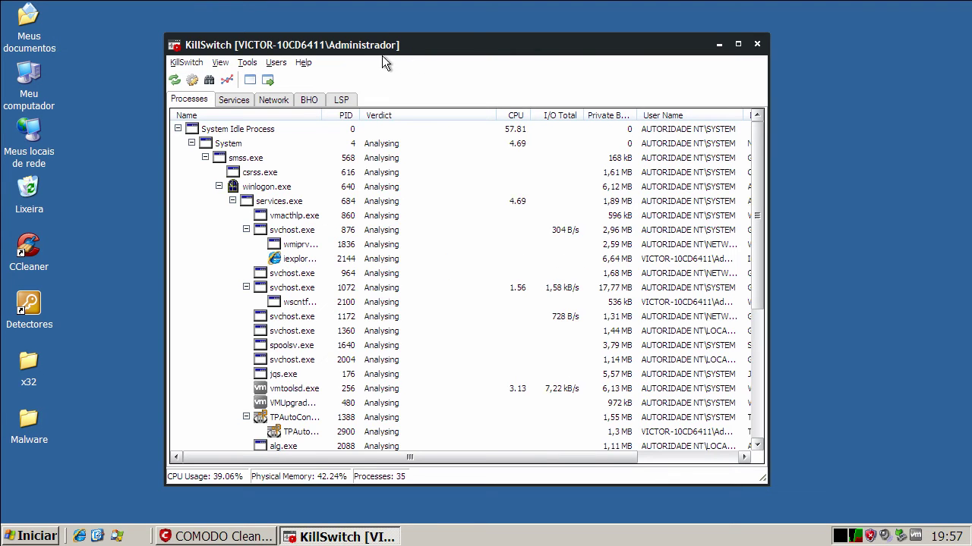
click(222, 99)
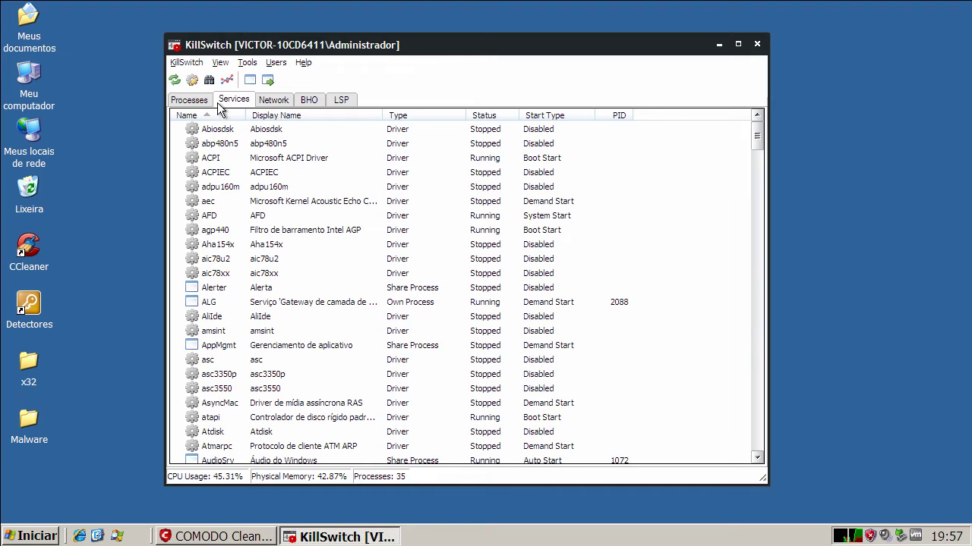
click(190, 100)
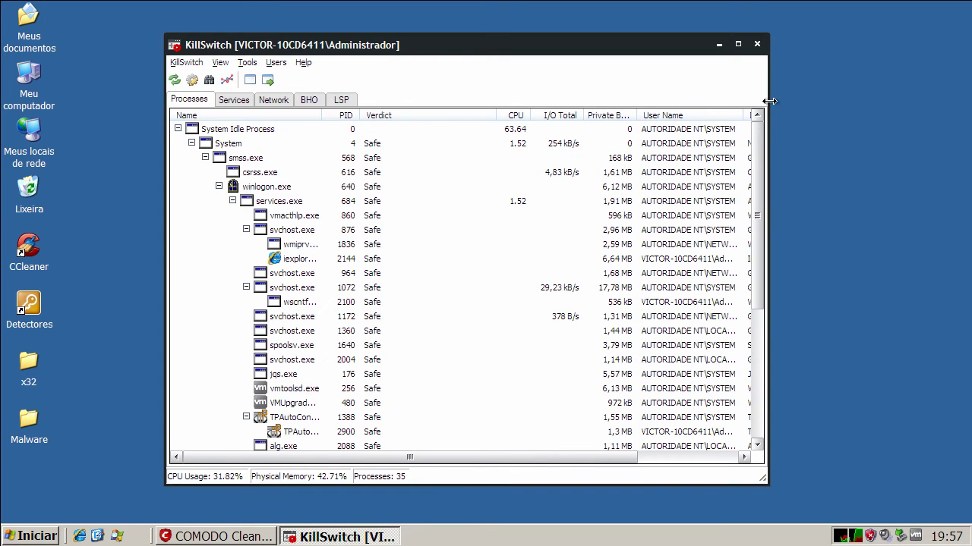
drag(769, 101, 928, 101)
drag(920, 141, 925, 283)
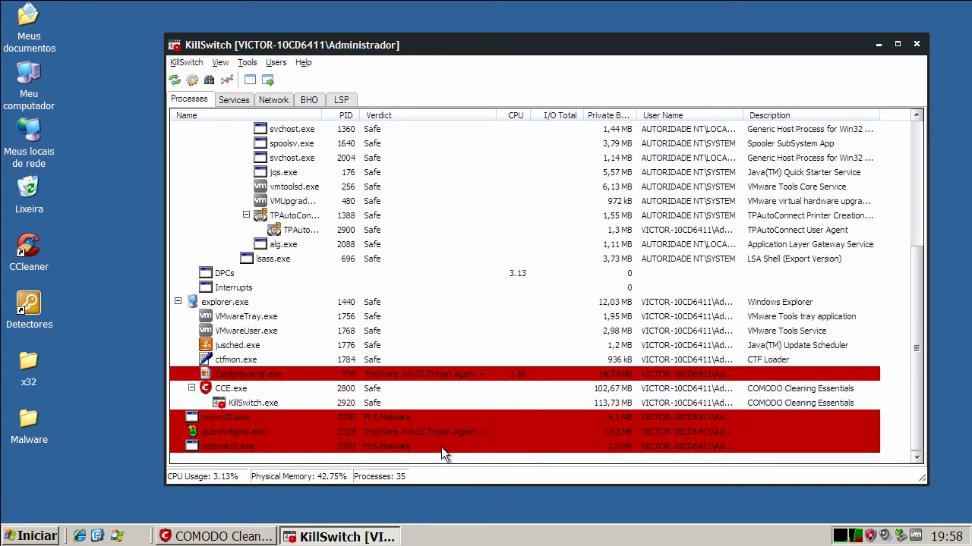
Step: Open the properties of the nvsvc32.exe process flagged as FLS.Malware
click(361, 419)
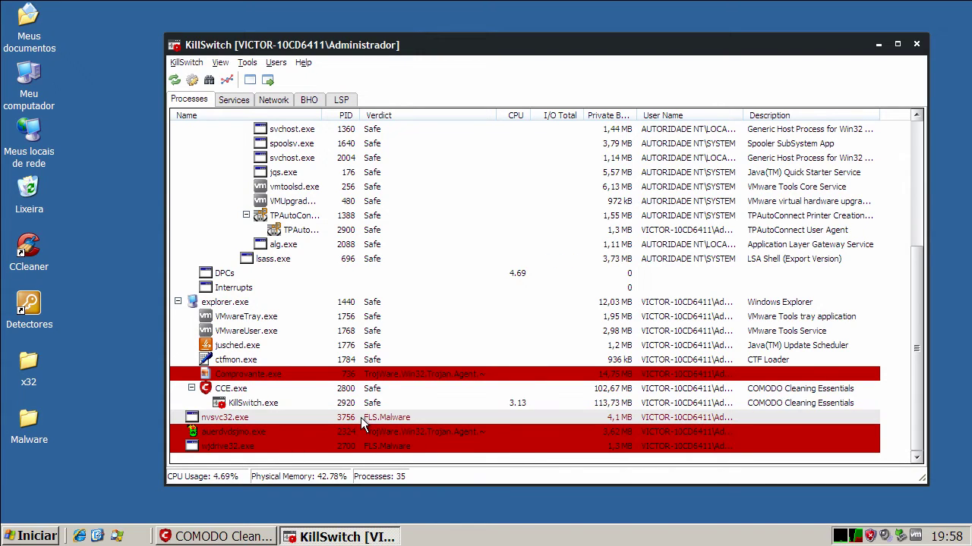
right_click(286, 417)
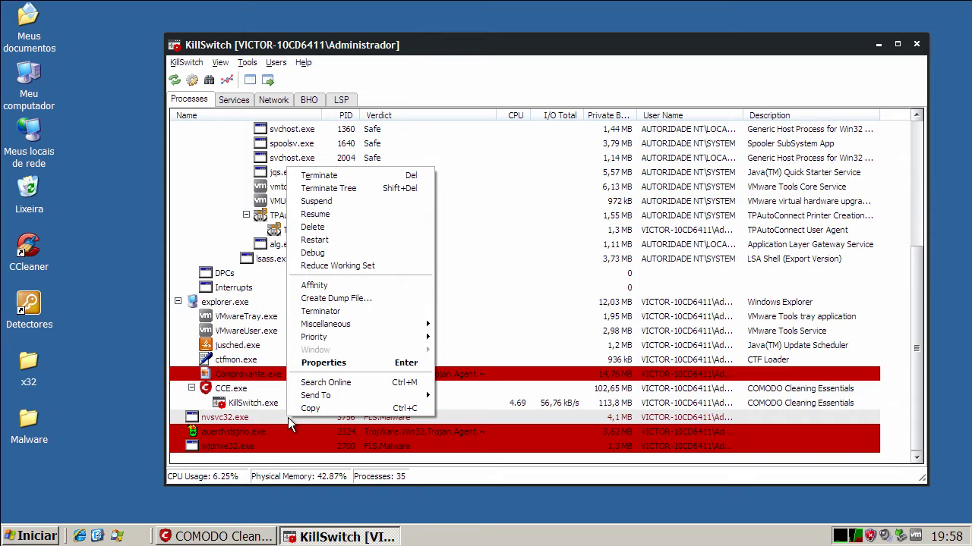
click(229, 421)
right_click(352, 421)
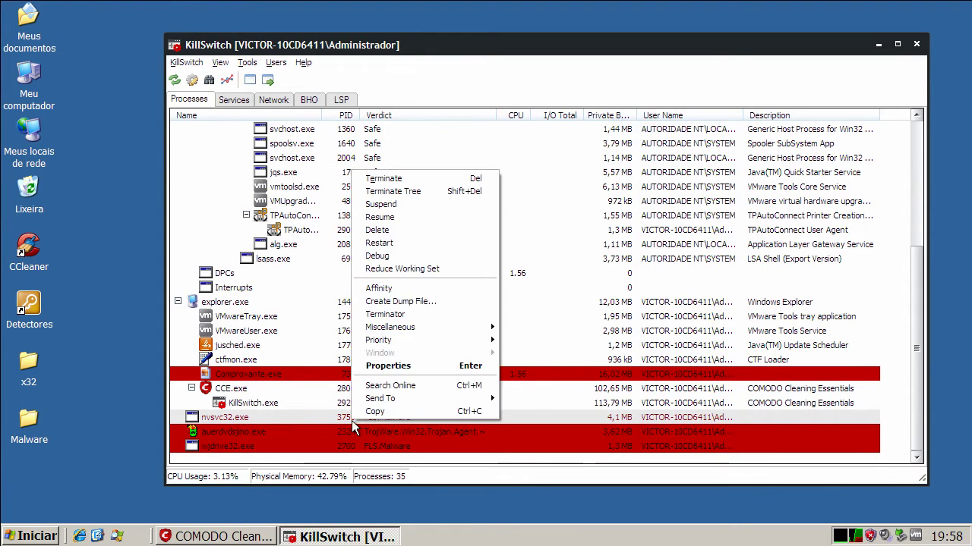
click(393, 367)
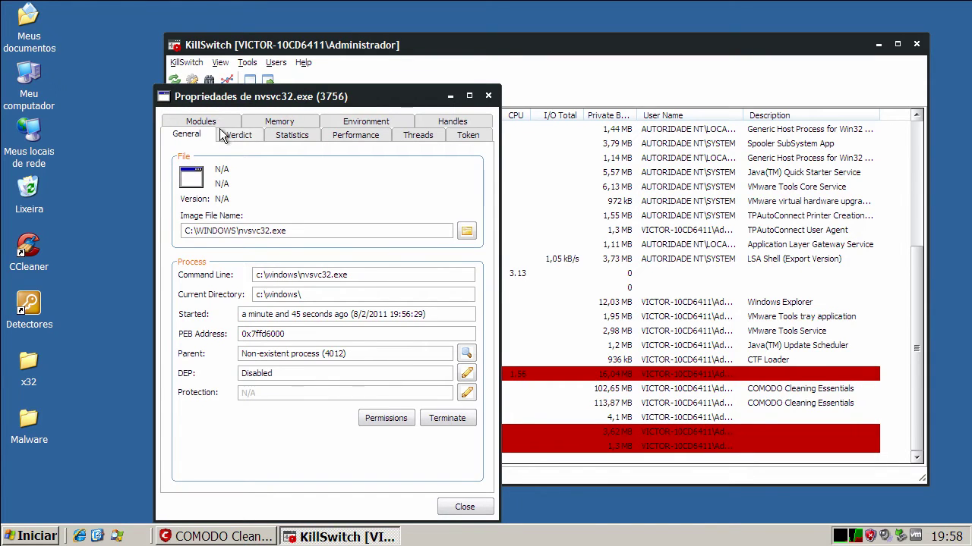
Step: Examine the token, threads, performance, statistics, memory and verdict details of nvsvc32.exe, closing its properties and the Antivirus .NET window
click(469, 135)
click(425, 136)
click(355, 136)
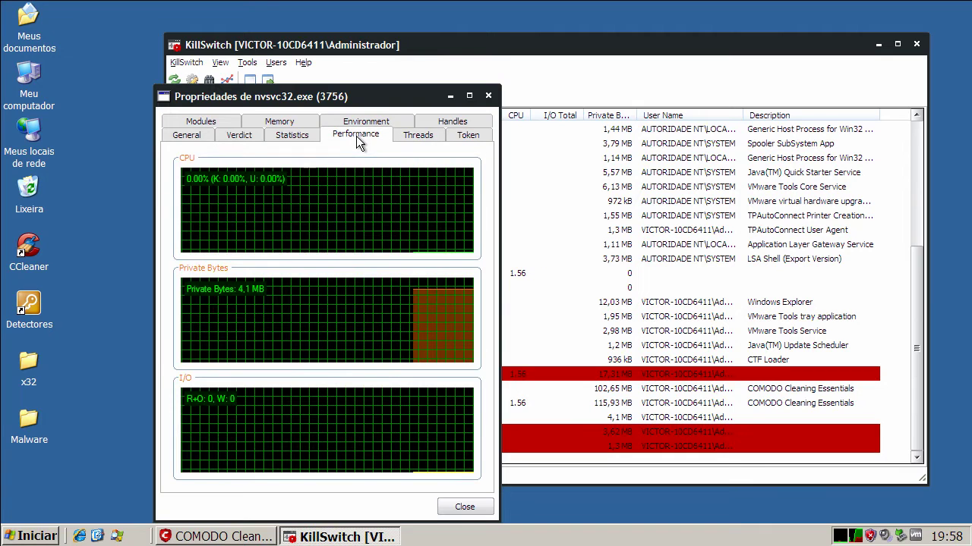
click(307, 139)
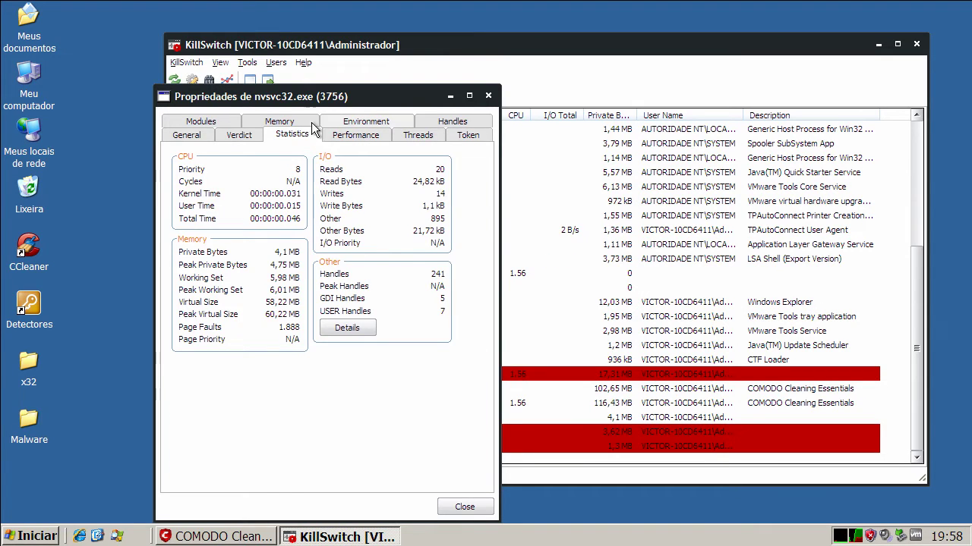
click(307, 124)
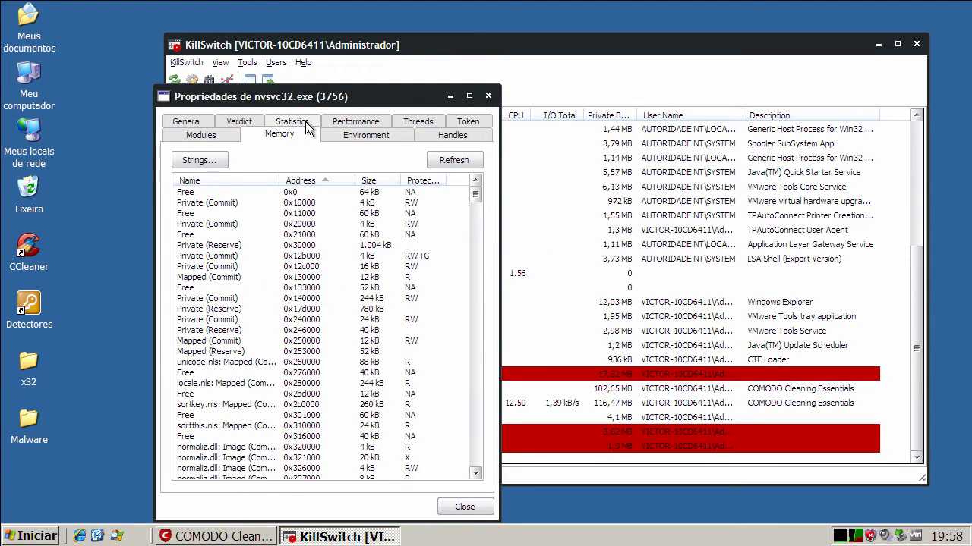
click(239, 123)
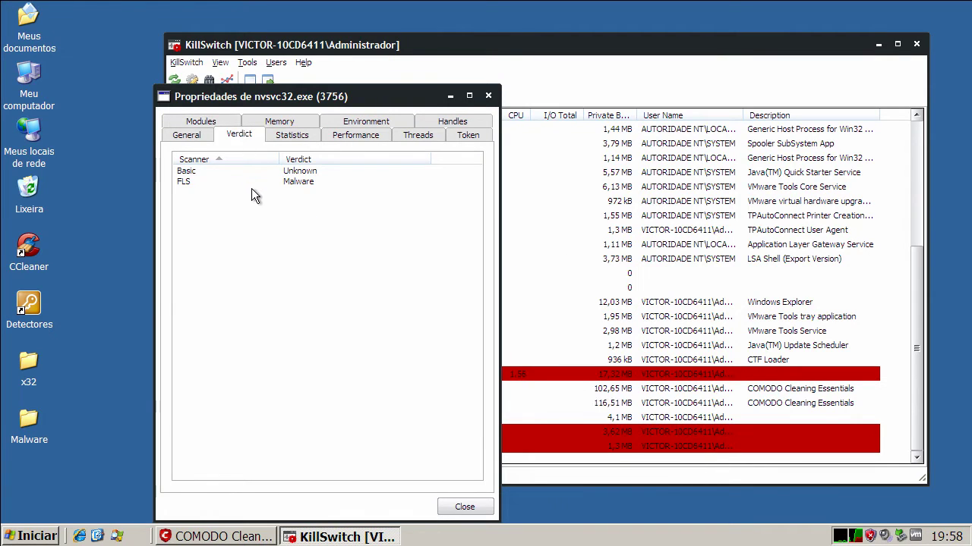
click(187, 186)
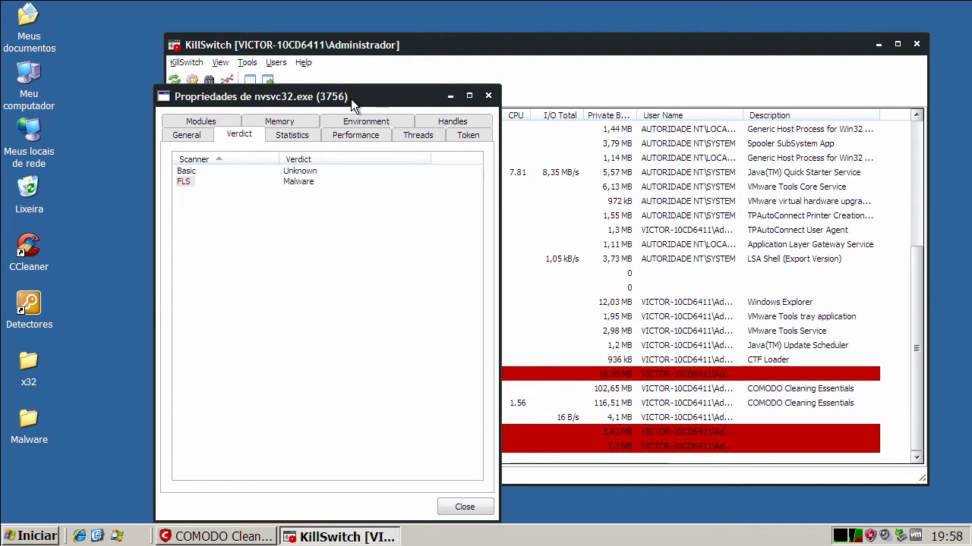
drag(351, 99, 408, 68)
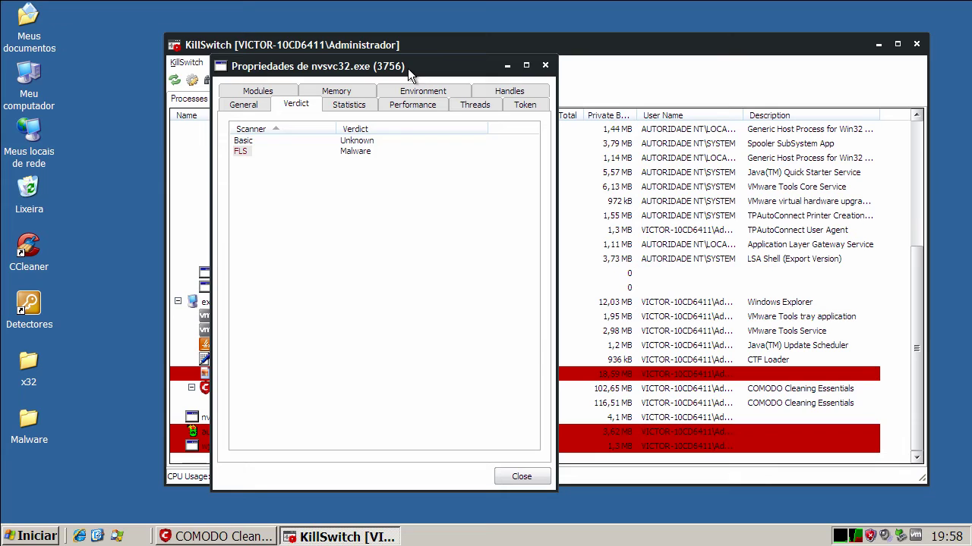
click(238, 151)
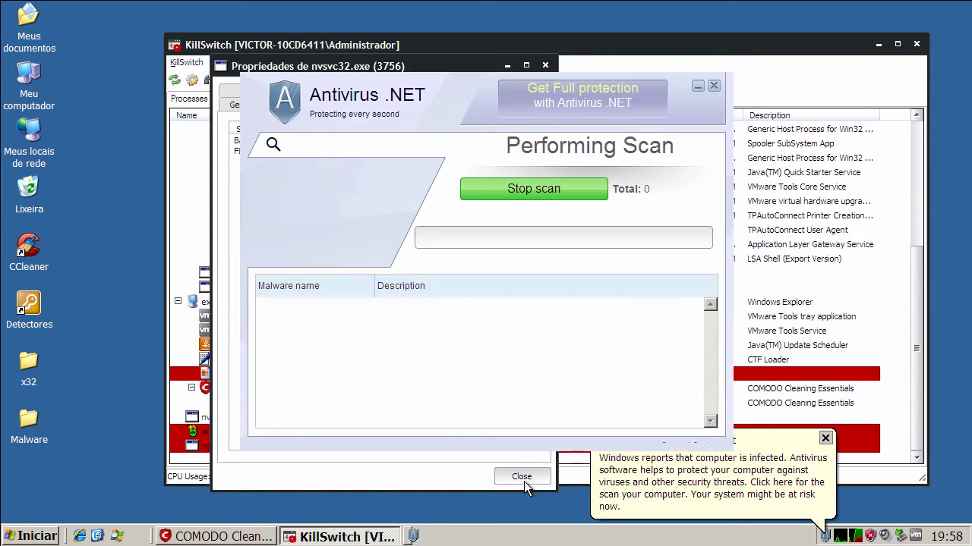
click(521, 476)
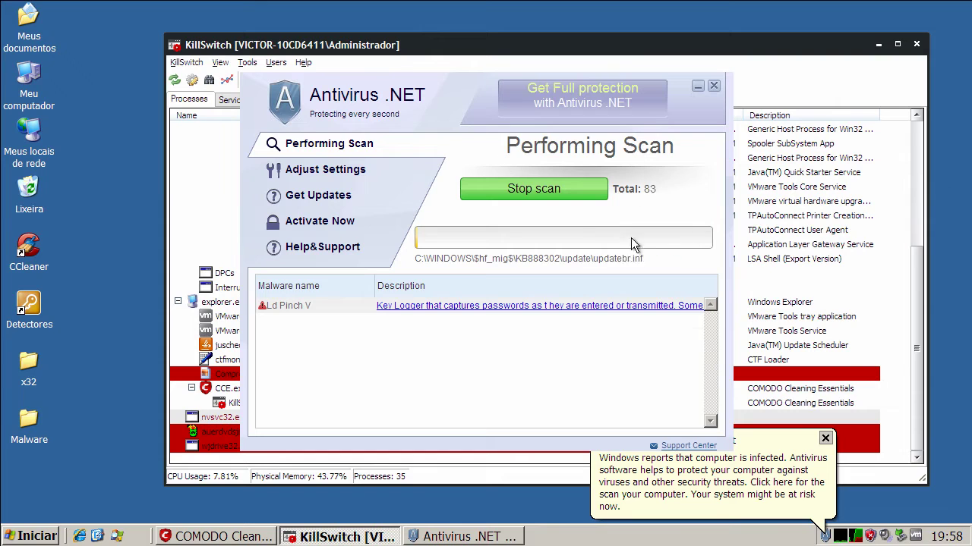
click(714, 85)
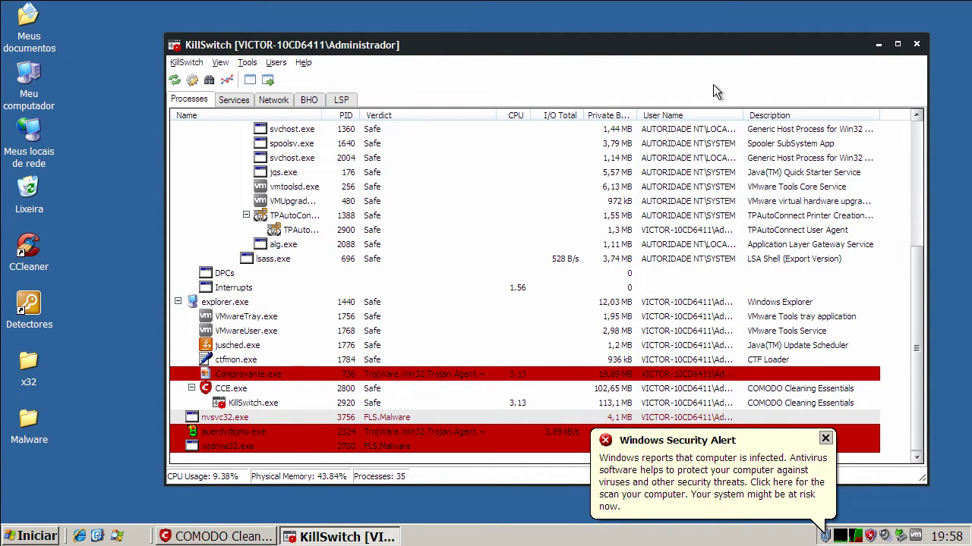
Step: Delete the nvsvc32.exe process from disk, declining the computer restart
right_click(227, 419)
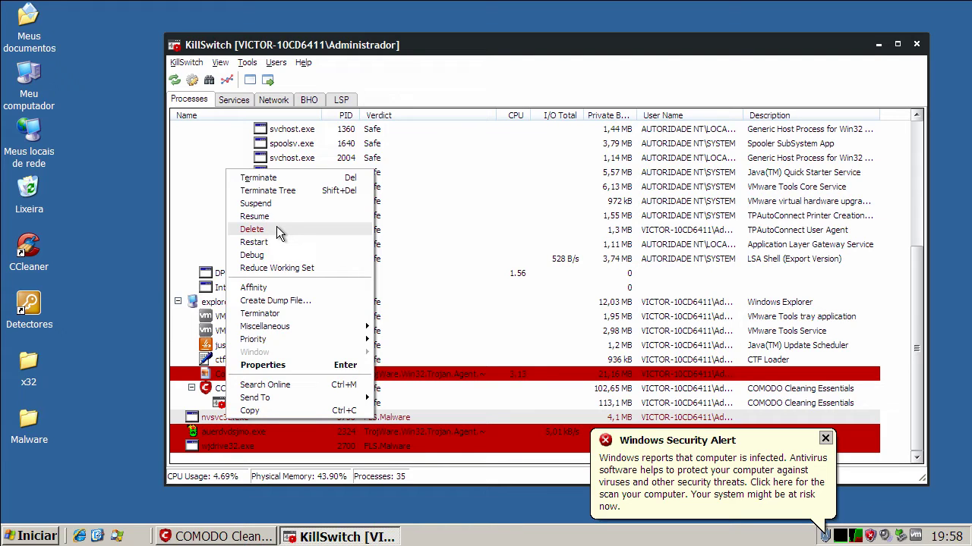
click(252, 229)
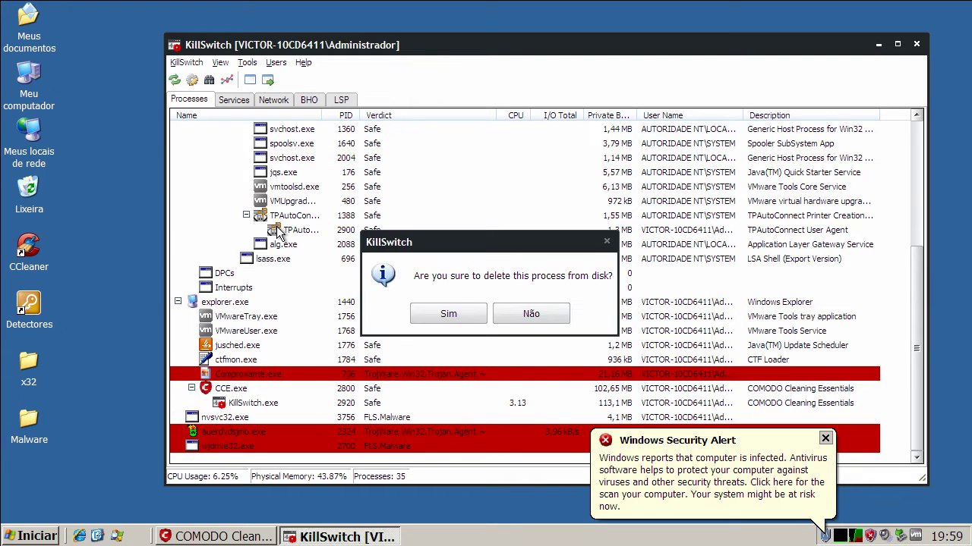
click(462, 312)
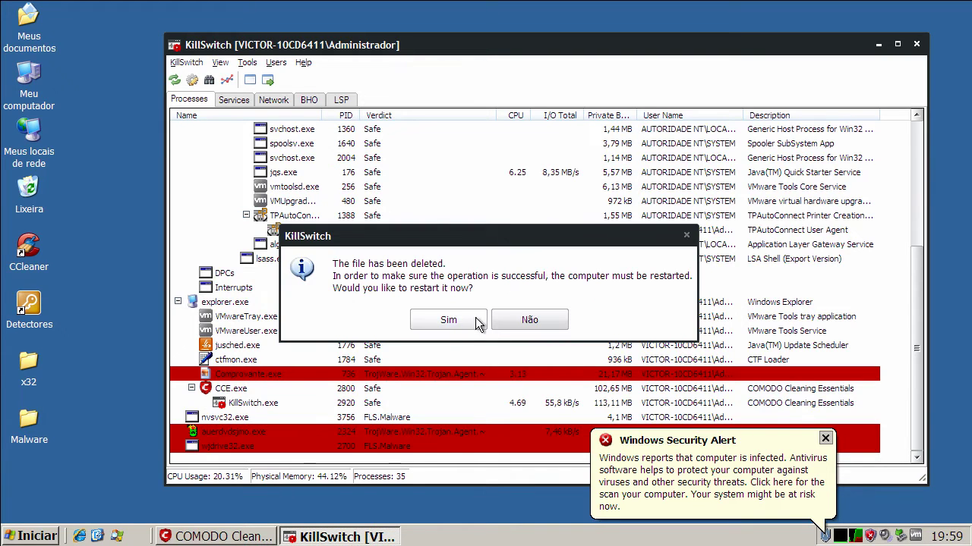
click(500, 320)
Step: Run all Terminator methods on the wjdrive32.exe process and close the Terminator window
click(216, 432)
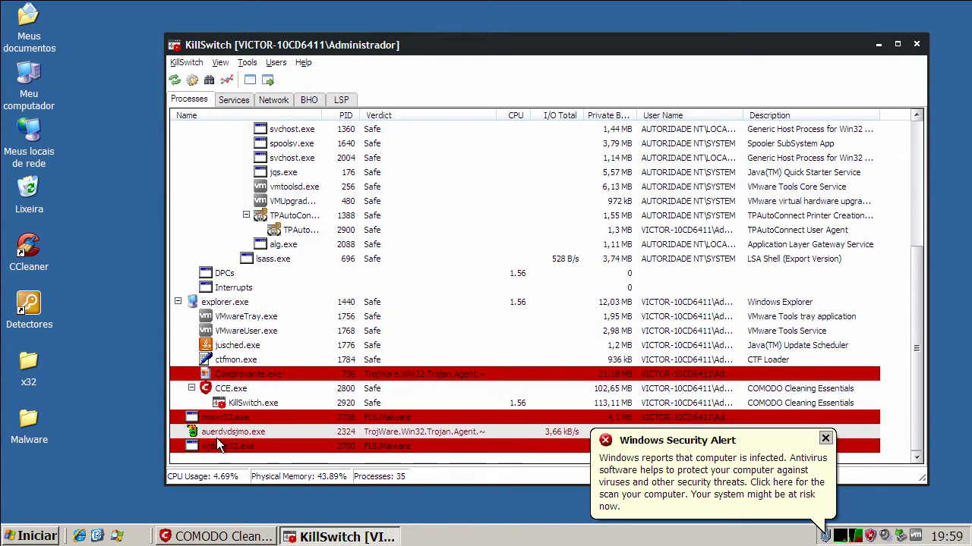
click(323, 446)
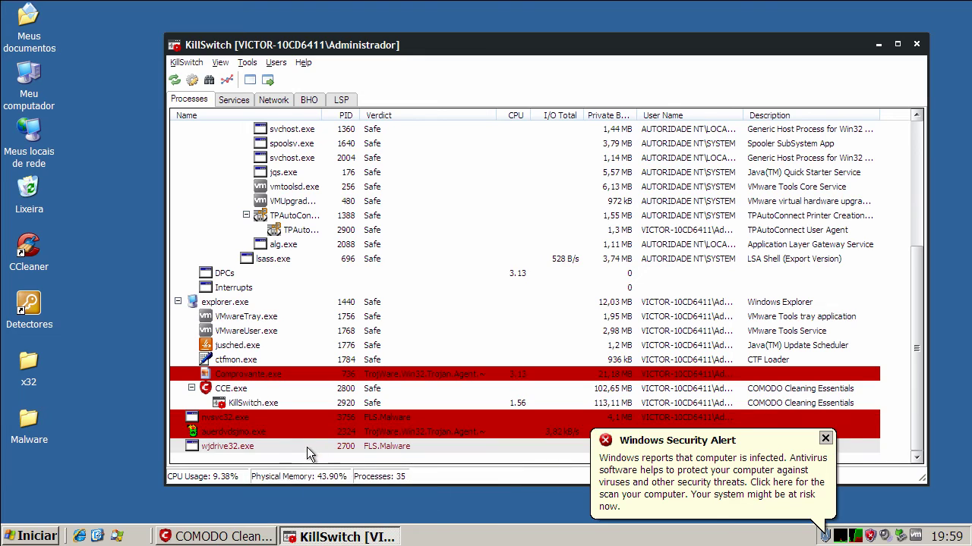
right_click(244, 447)
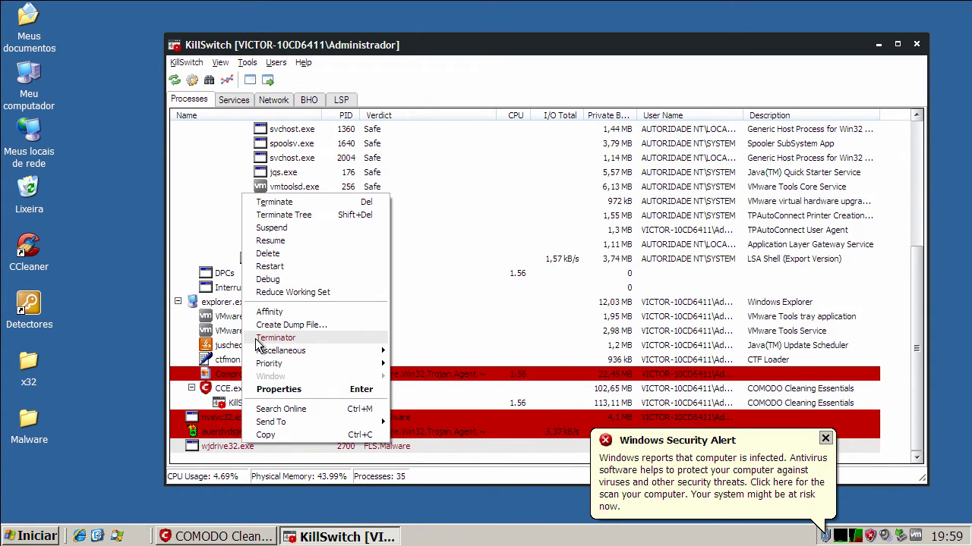
click(258, 339)
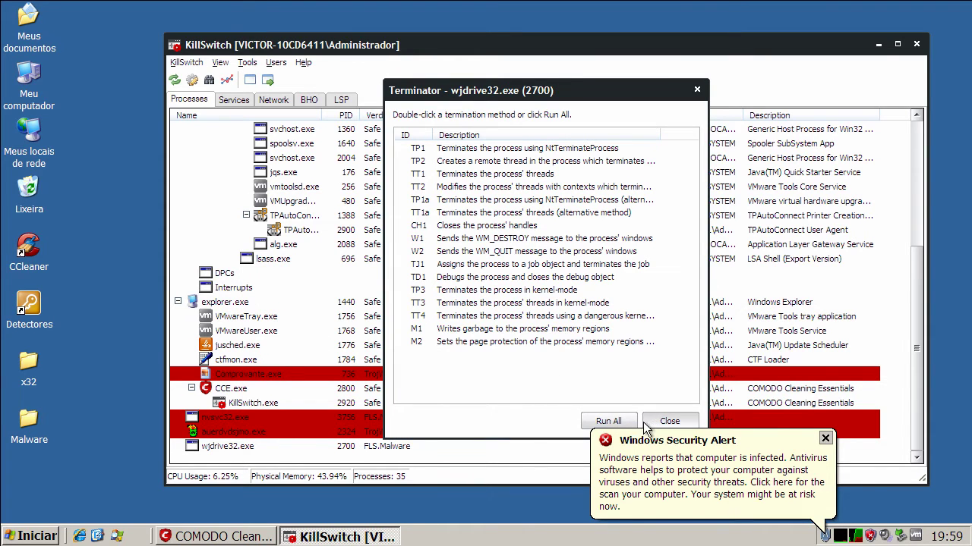
click(615, 423)
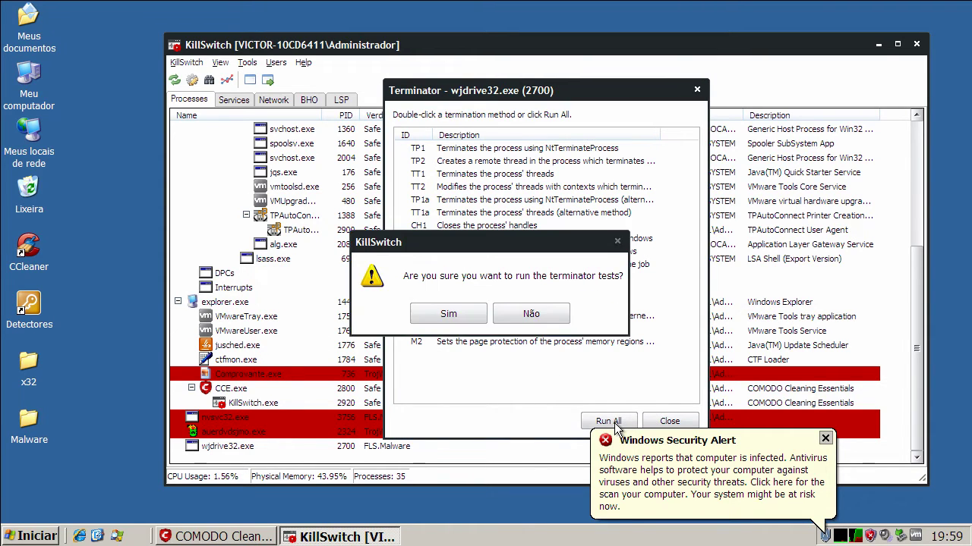
click(470, 314)
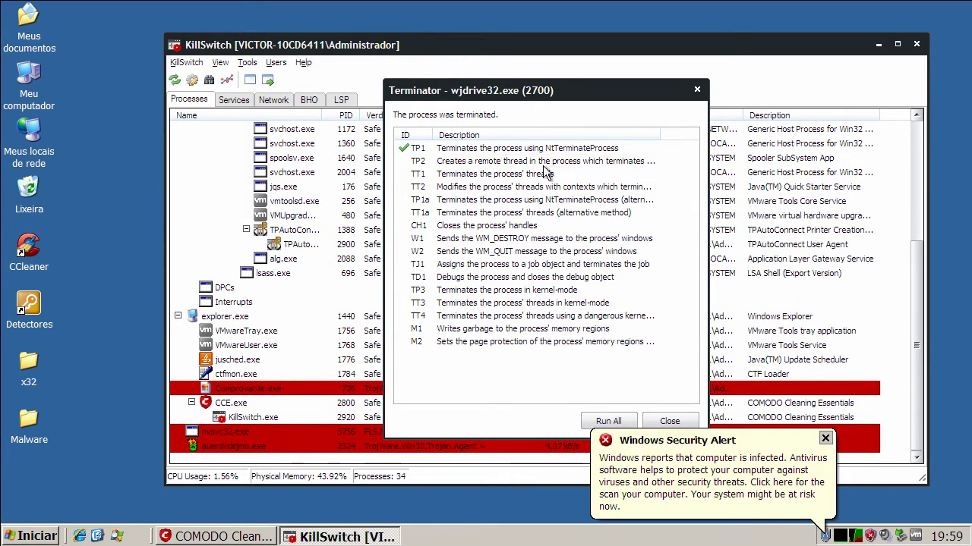
click(619, 420)
click(459, 315)
click(676, 418)
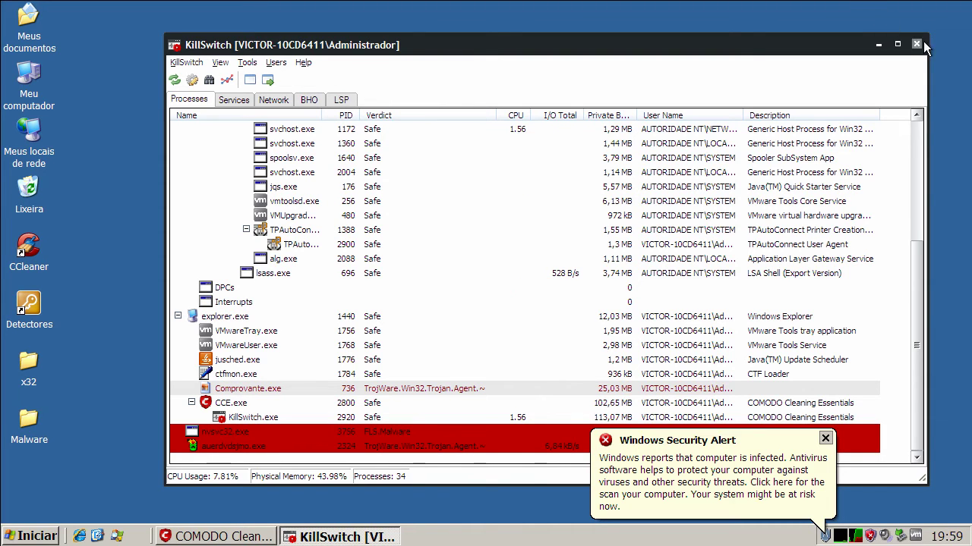
Step: Look over the services list and the full process tree in KillSwitch, ending on the auerdvdsjmo.exe process
click(242, 100)
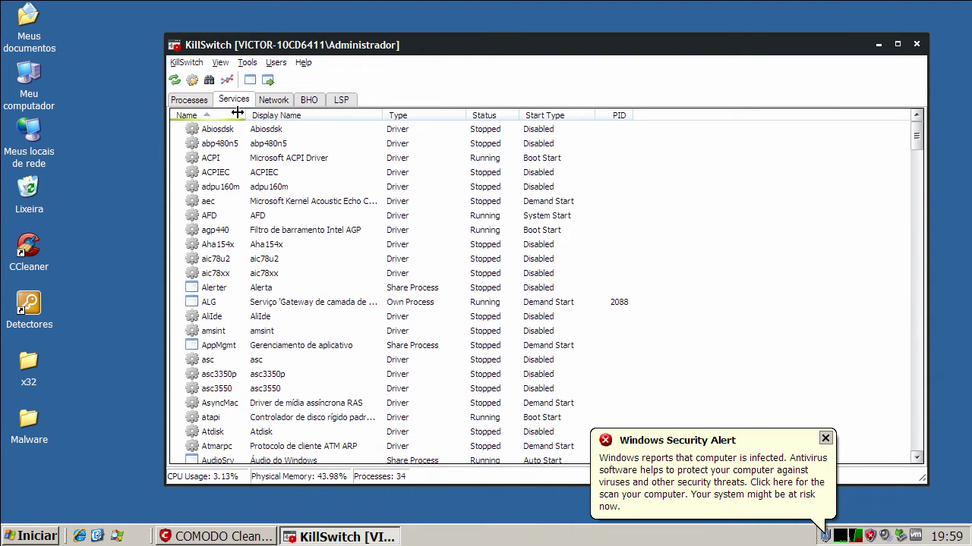
click(203, 104)
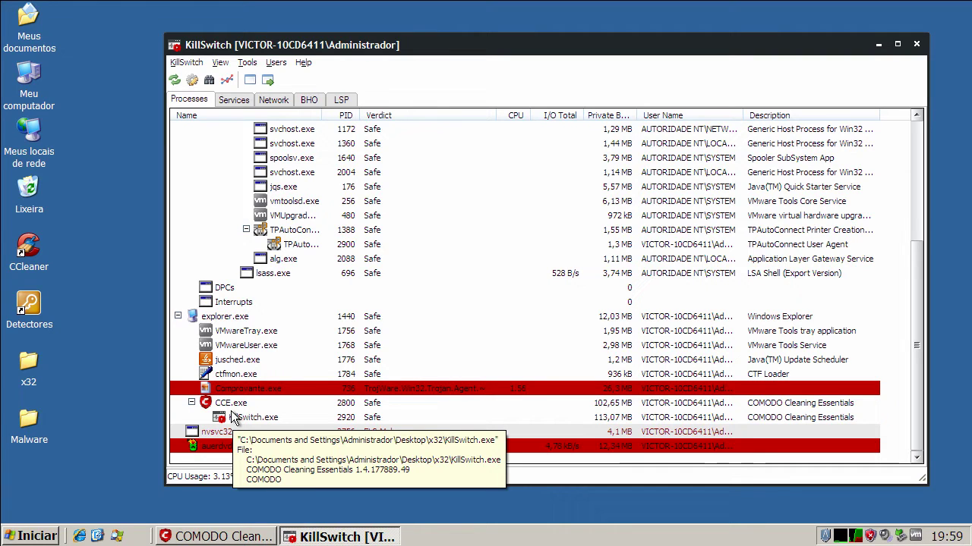
mouse_move(274, 410)
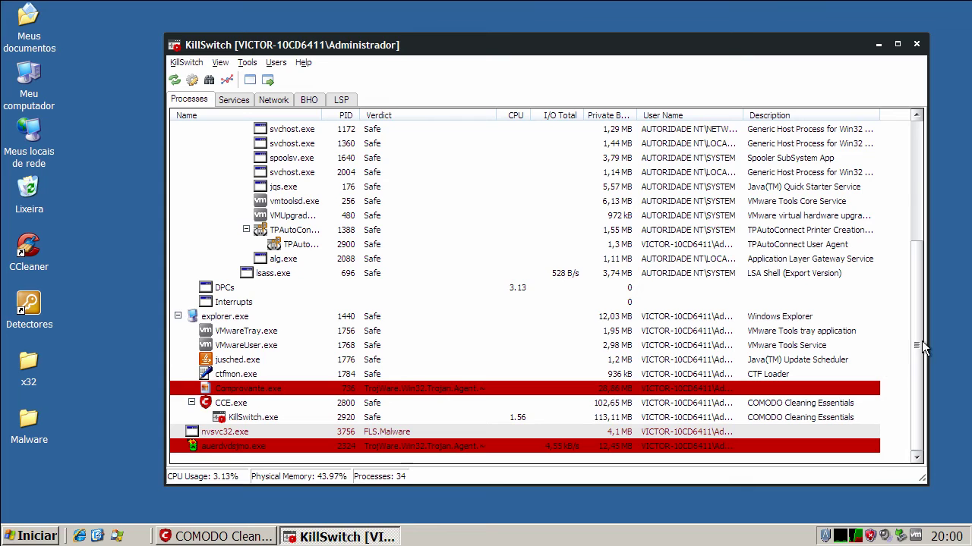
drag(919, 344, 919, 229)
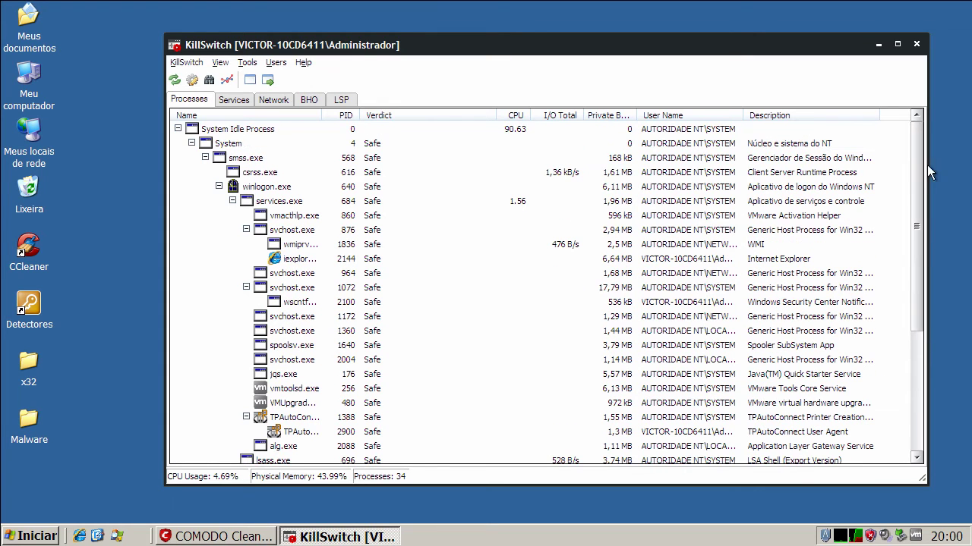
drag(919, 284, 922, 389)
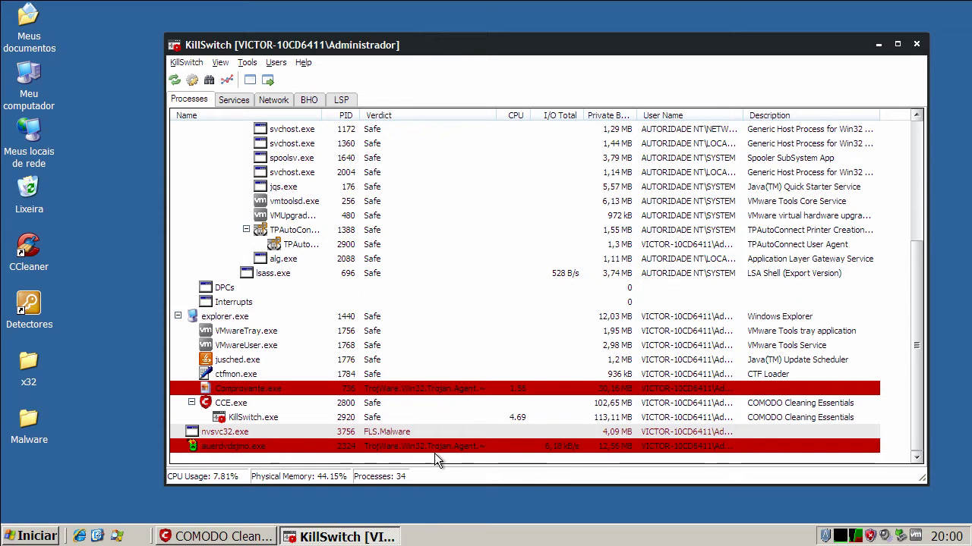
right_click(249, 446)
click(249, 447)
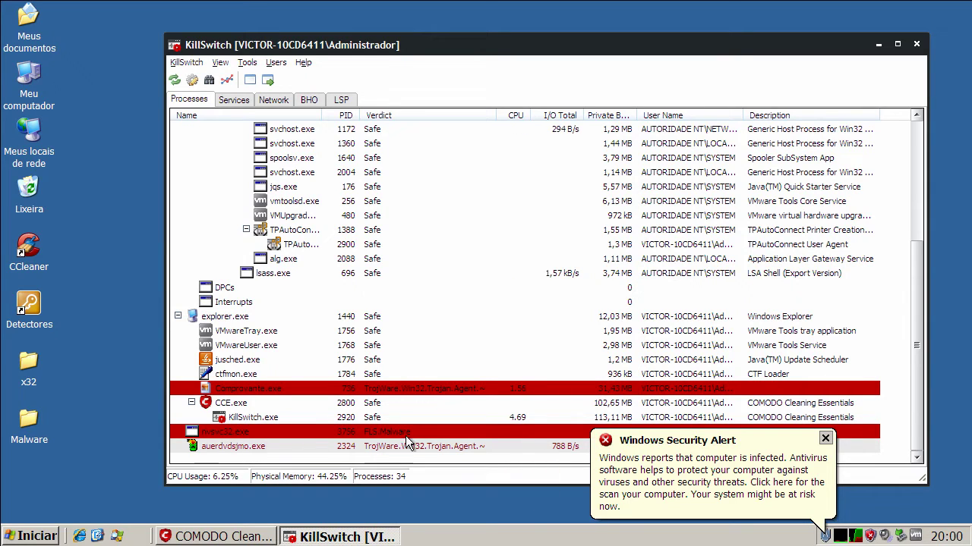
Step: Close KillSwitch and start a full scan, accepting the computer restart for rootkit scanning
click(917, 44)
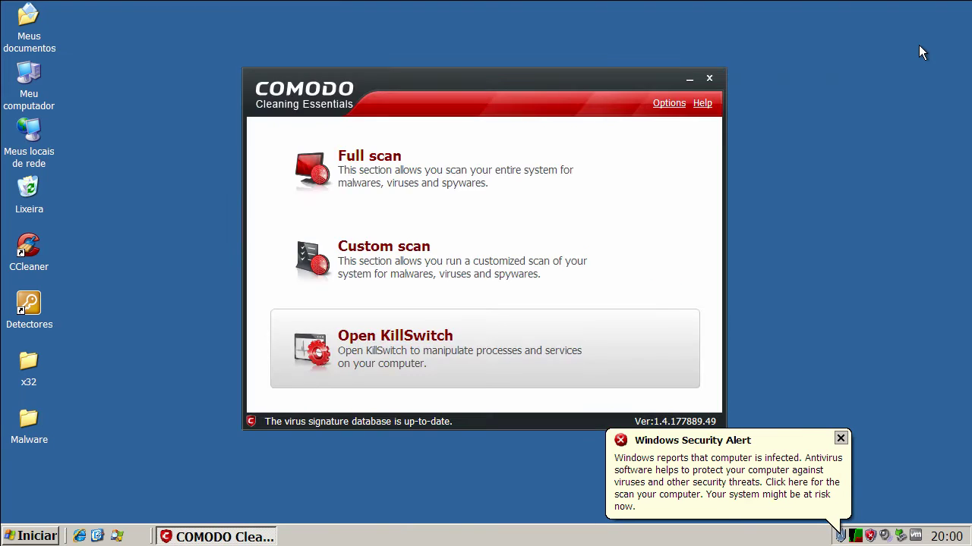
click(369, 161)
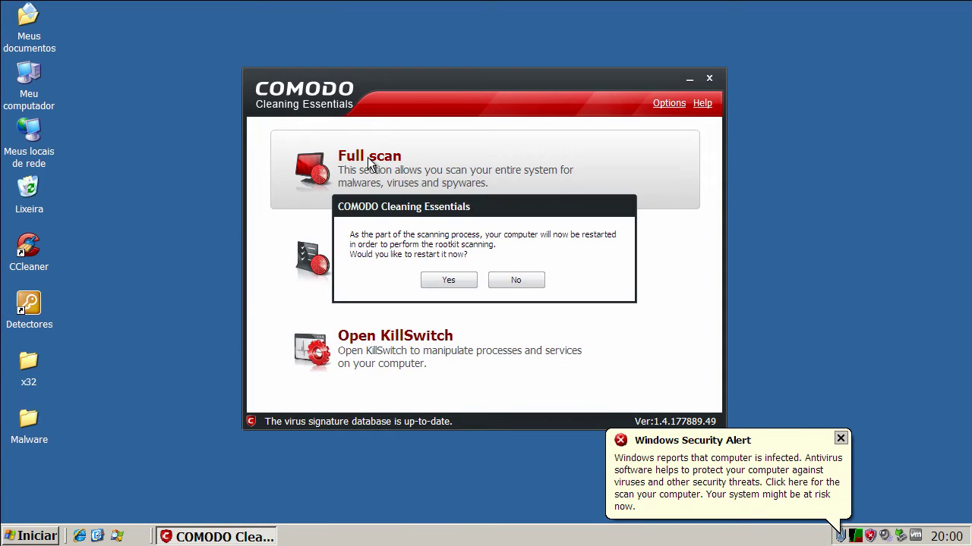
click(441, 280)
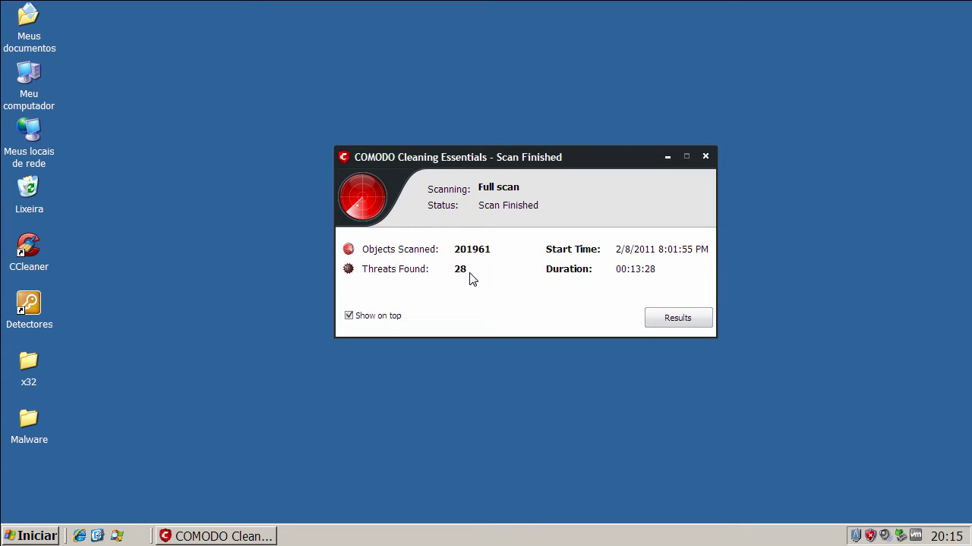
Step: Open the full scan results, dismissing the fake spyware alert with Stay unprotected and declining the infiltration alert's offer to block the attack
click(687, 323)
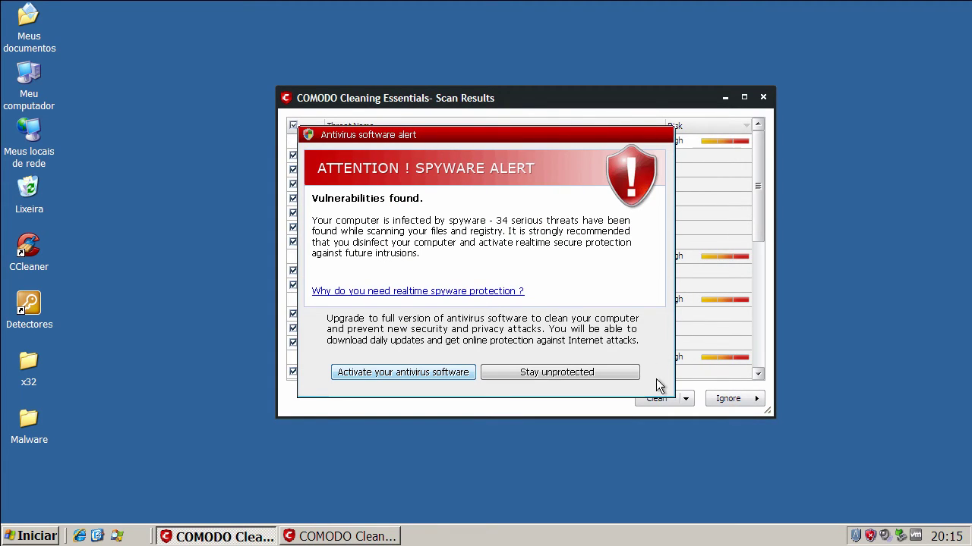
click(577, 372)
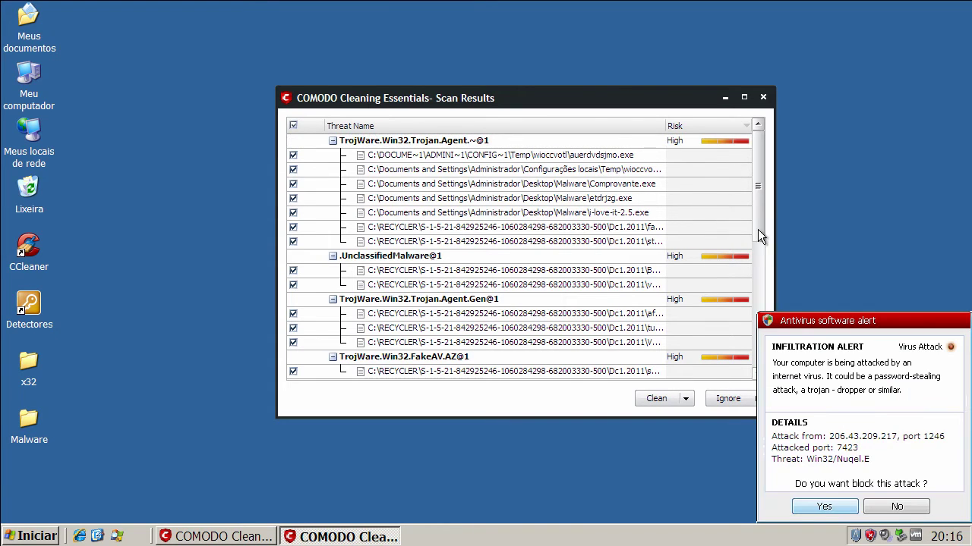
click(897, 507)
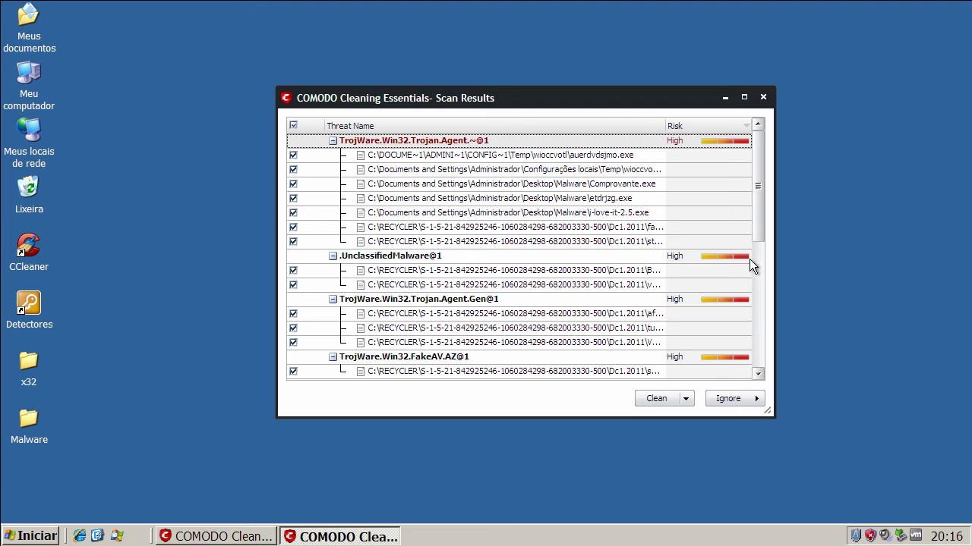
Step: Review the detected threats, including the .Heur.Suspicious@1 group, and clean all the ticked items
drag(755, 211, 761, 296)
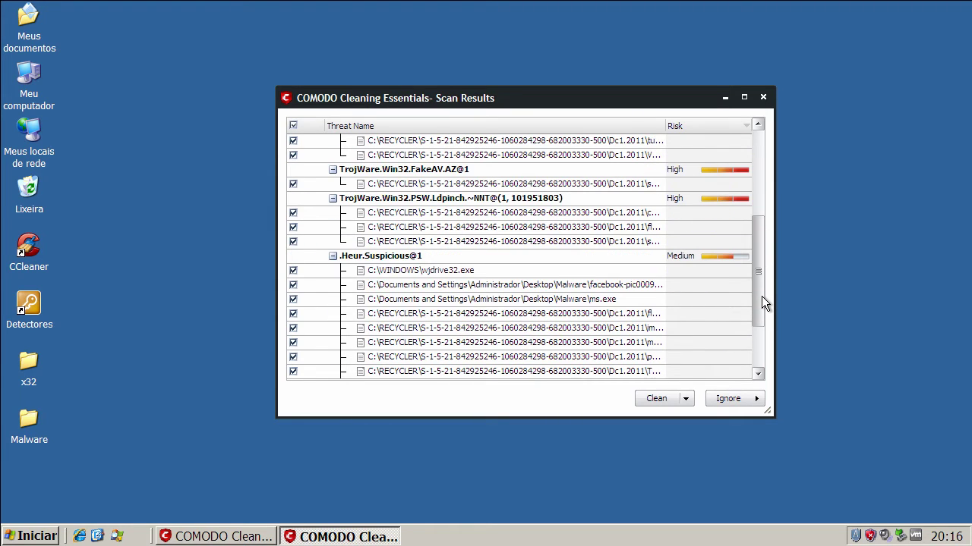
click(384, 262)
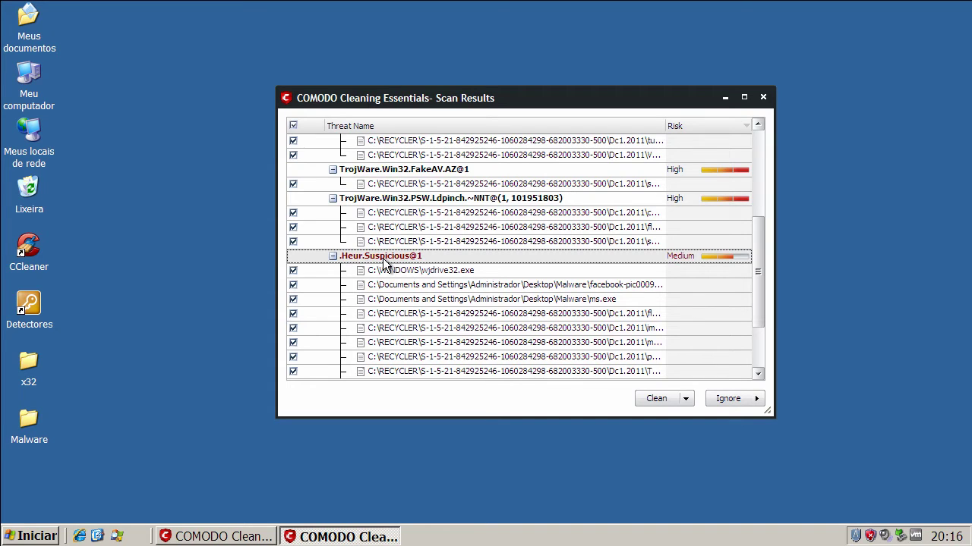
drag(757, 273, 753, 178)
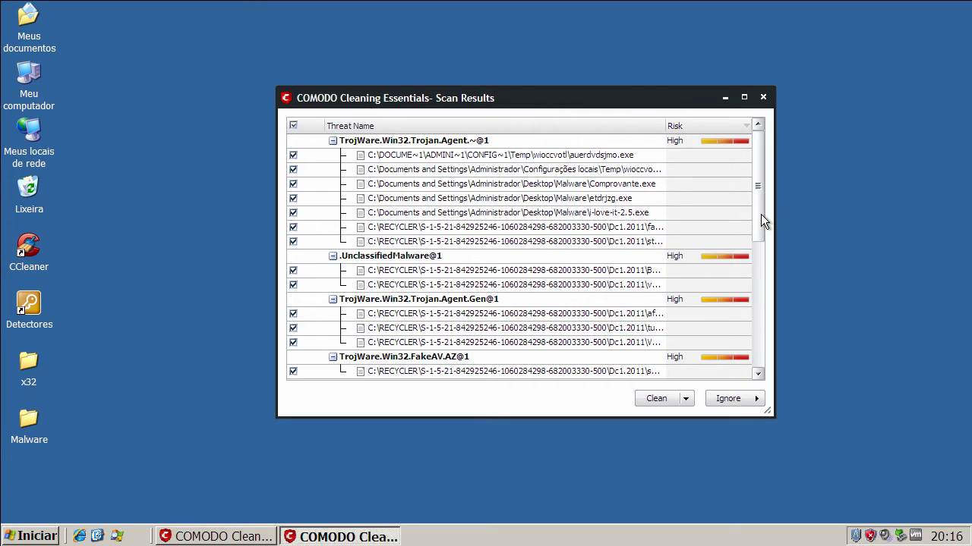
drag(761, 215, 748, 115)
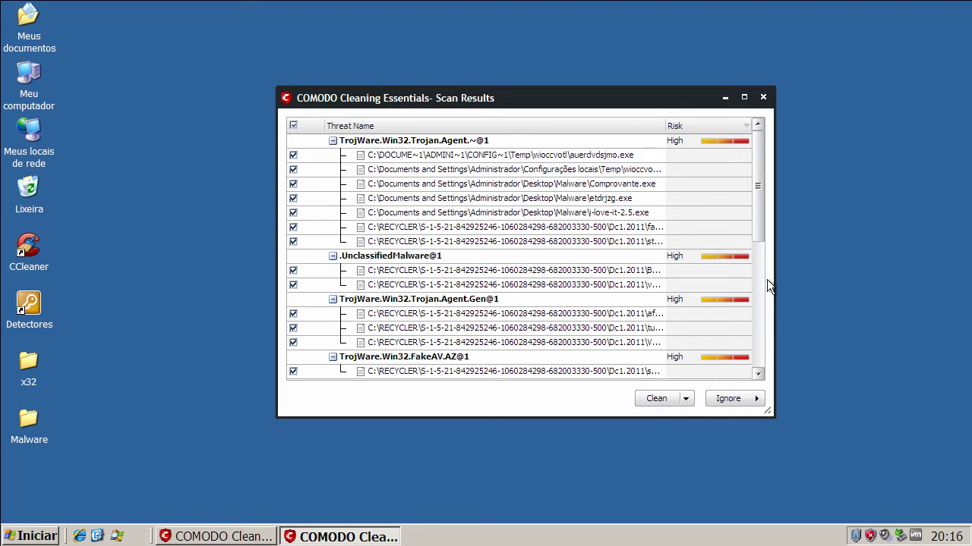
drag(764, 264, 775, 370)
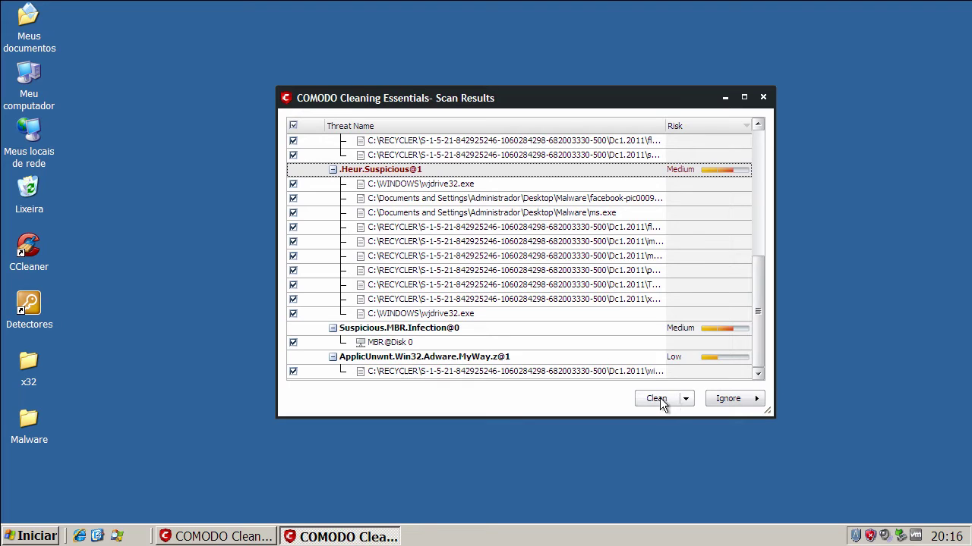
click(684, 400)
click(657, 400)
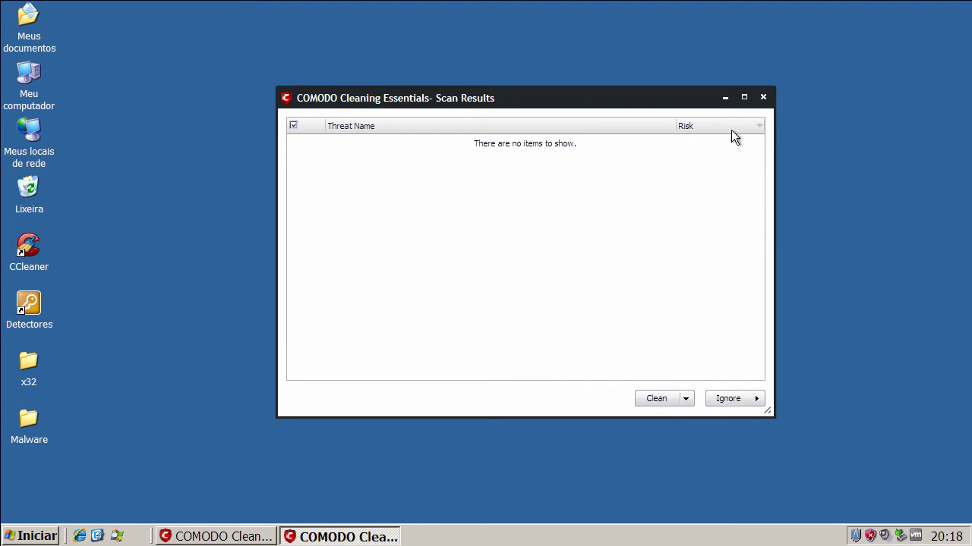
Step: Close the scan results window and accept the computer restart to verify the threat removal
click(725, 98)
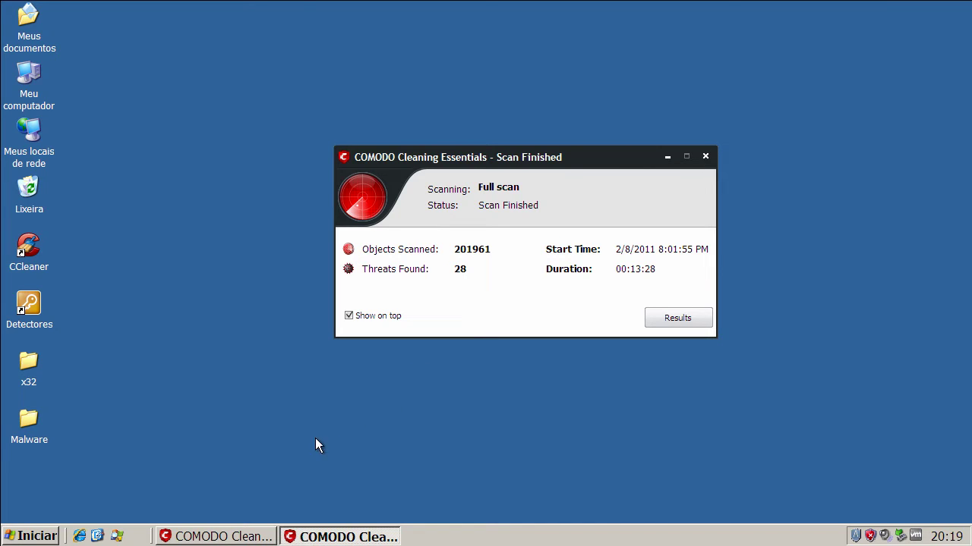
click(222, 537)
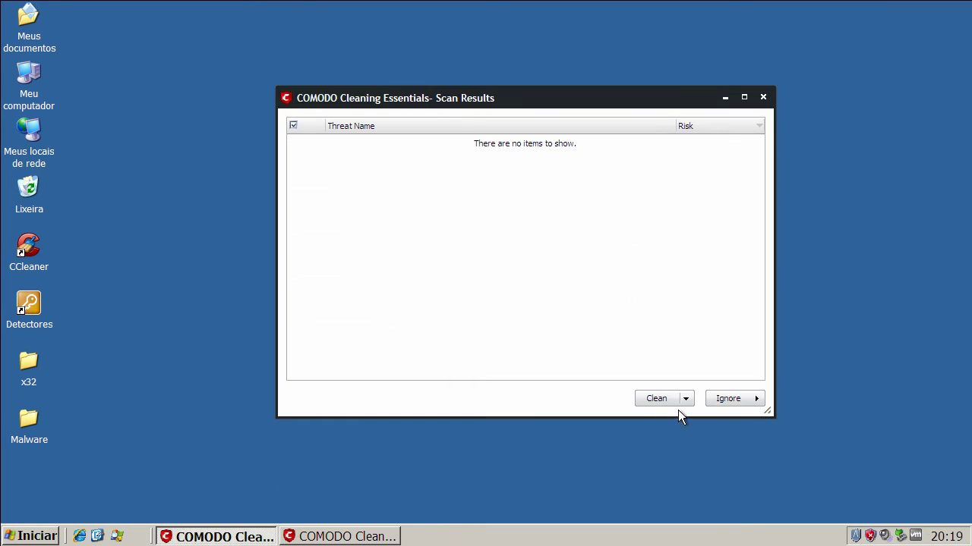
click(762, 98)
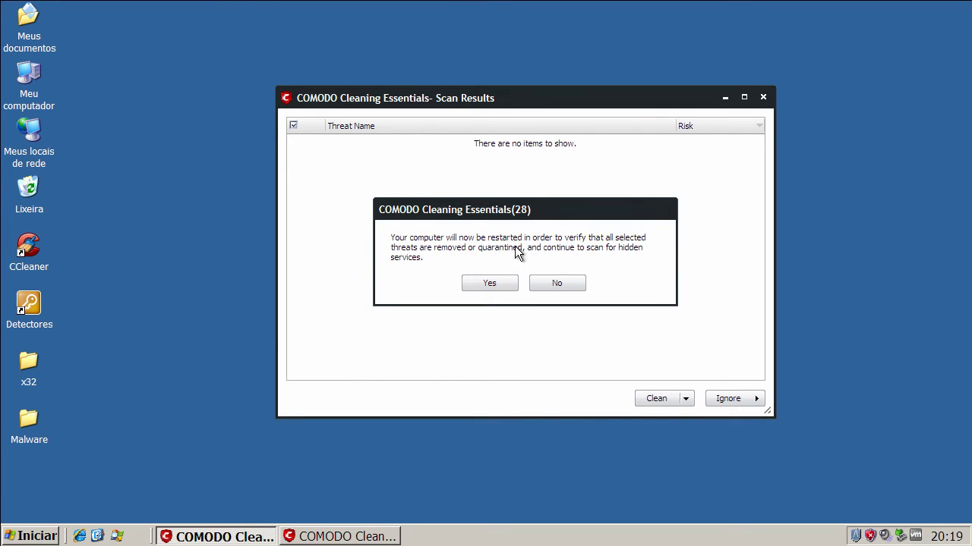
click(492, 286)
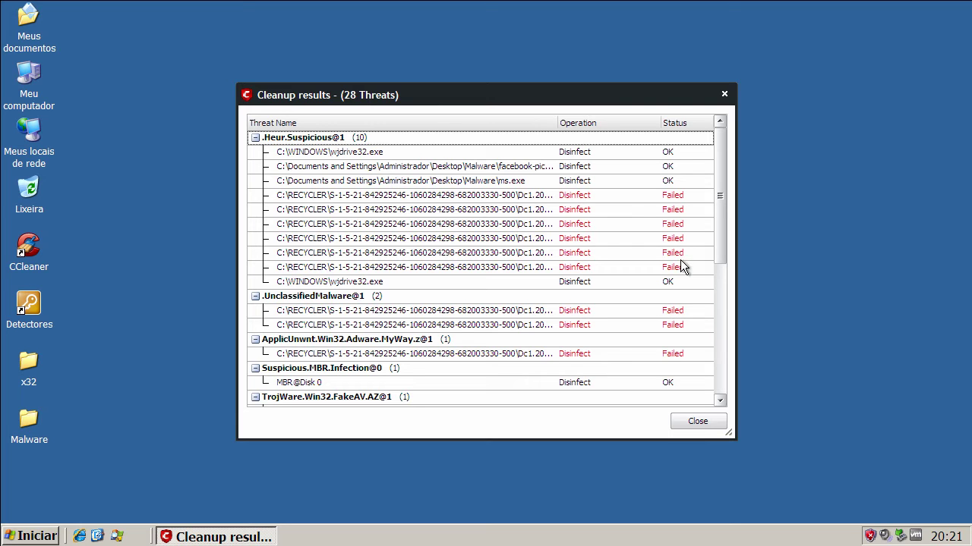
Step: Review the cleanup results through to the TrojWare.Win32.Trojan.Agent.~@1 group and close them
drag(724, 234, 736, 386)
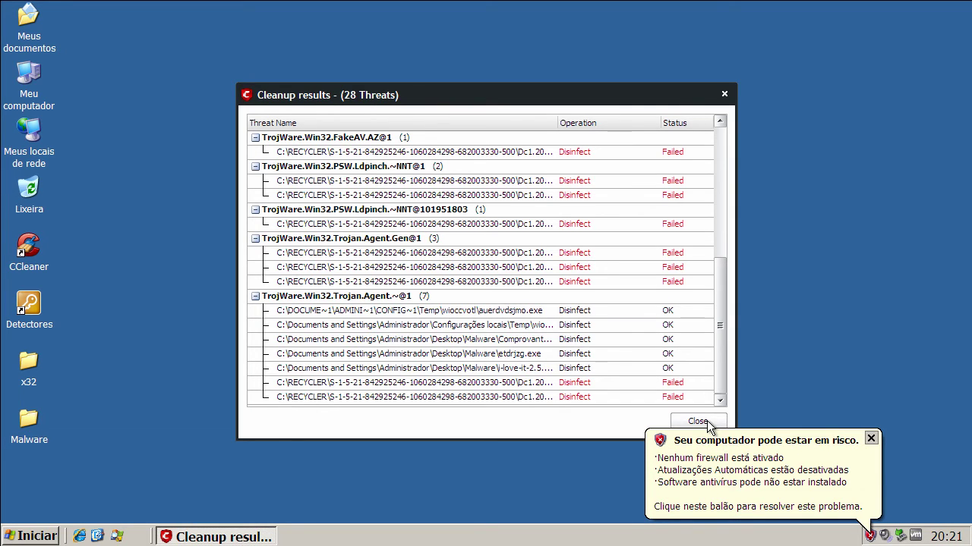
click(707, 424)
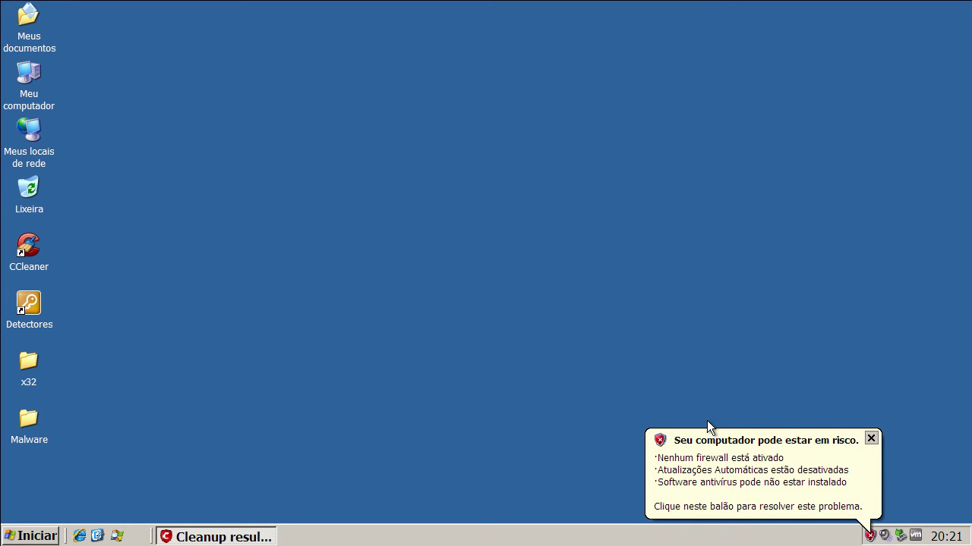
Step: Launch Malwarebytes from the Detectores shortcut's Ferramentas folder, closing the folder window and the Windows security balloon
double_click(38, 302)
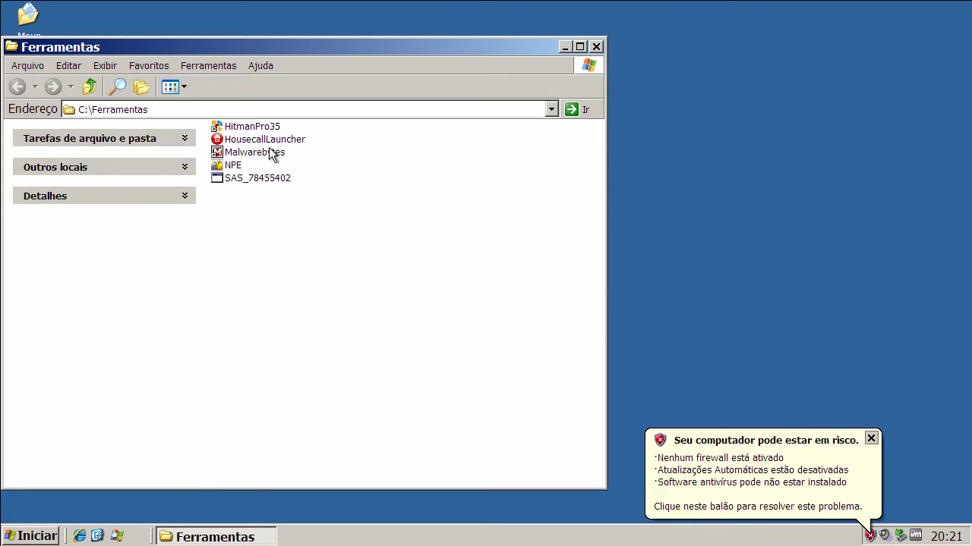
double_click(255, 152)
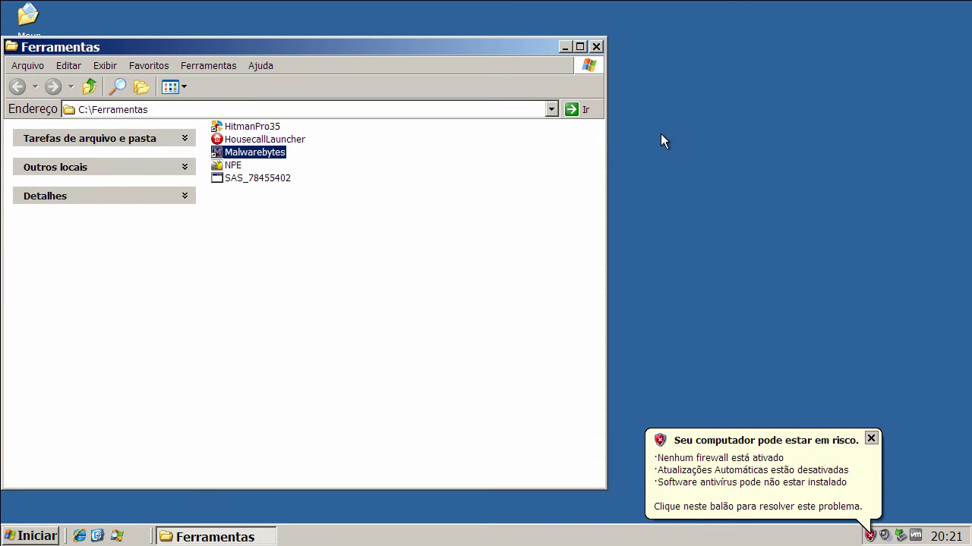
click(596, 47)
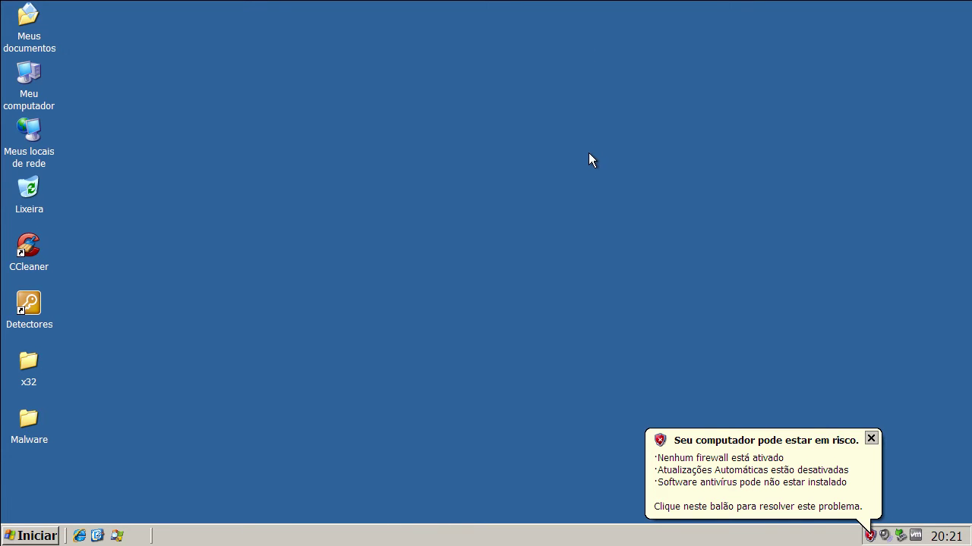
click(872, 439)
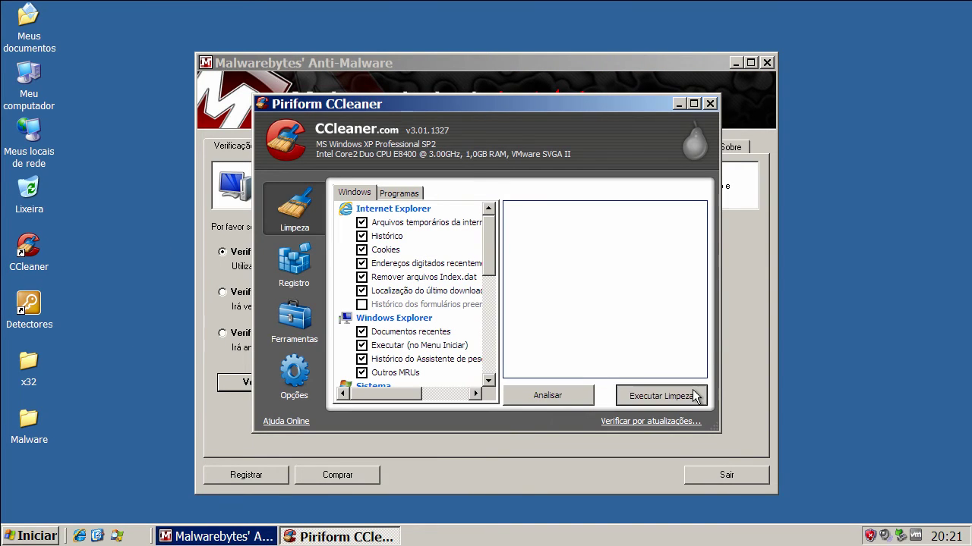
Step: Run the CCleaner cleanup on the ticked Windows items and close CCleaner
click(693, 396)
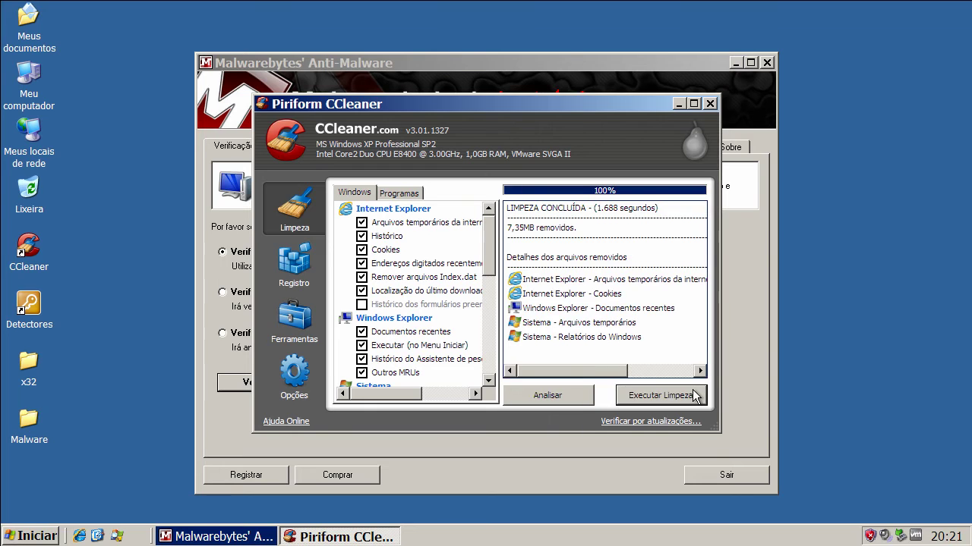
click(693, 395)
click(710, 104)
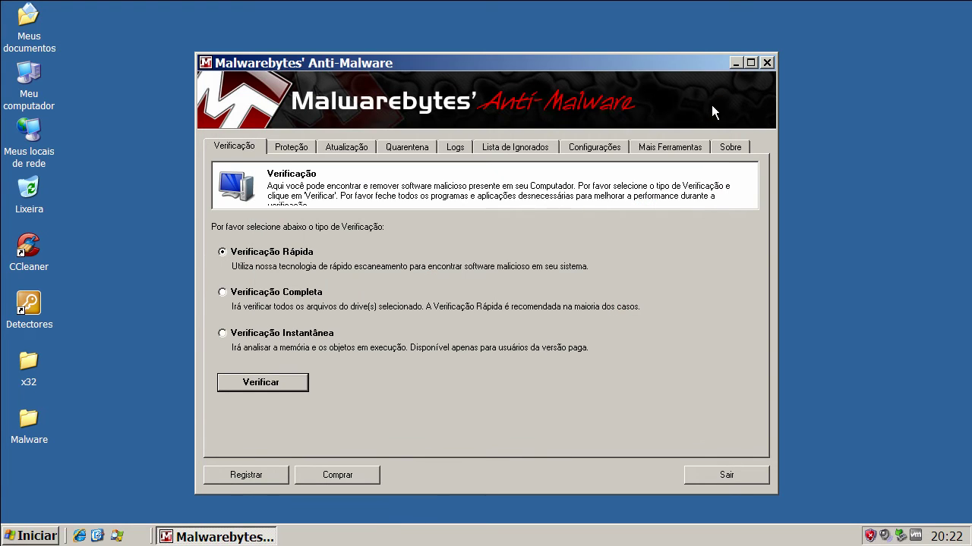
Step: Check the Malwarebytes' Anti-Malware update section and run a Verificação Rápida scan, dismissing the completion message
click(353, 155)
click(296, 299)
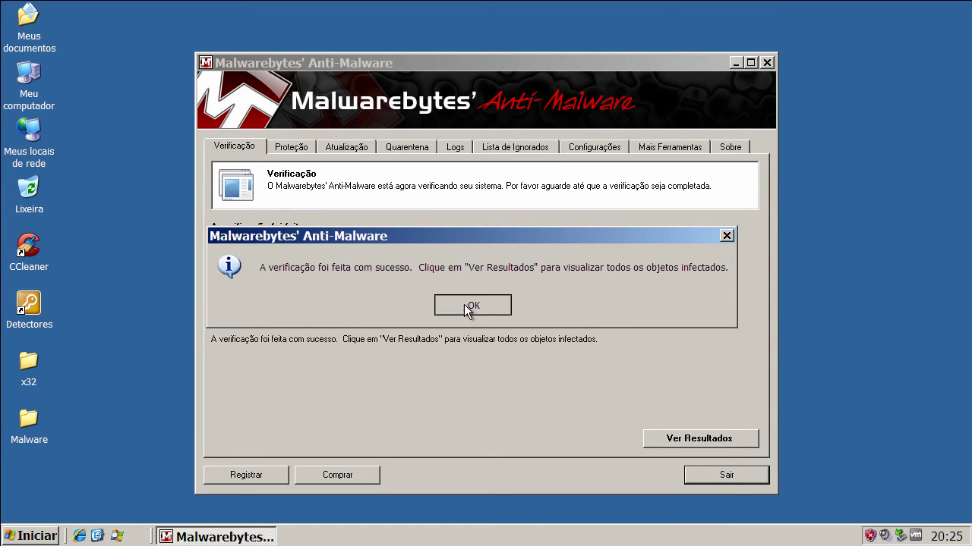
click(464, 304)
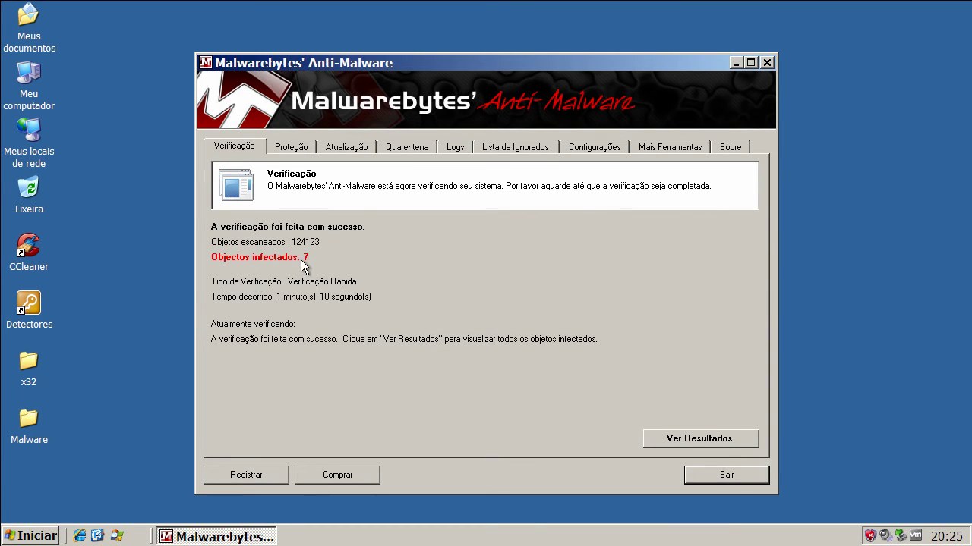
Step: Show the Malwarebytes scan results, widen the Fabricante column, and select the Malware.Trace entry
click(677, 437)
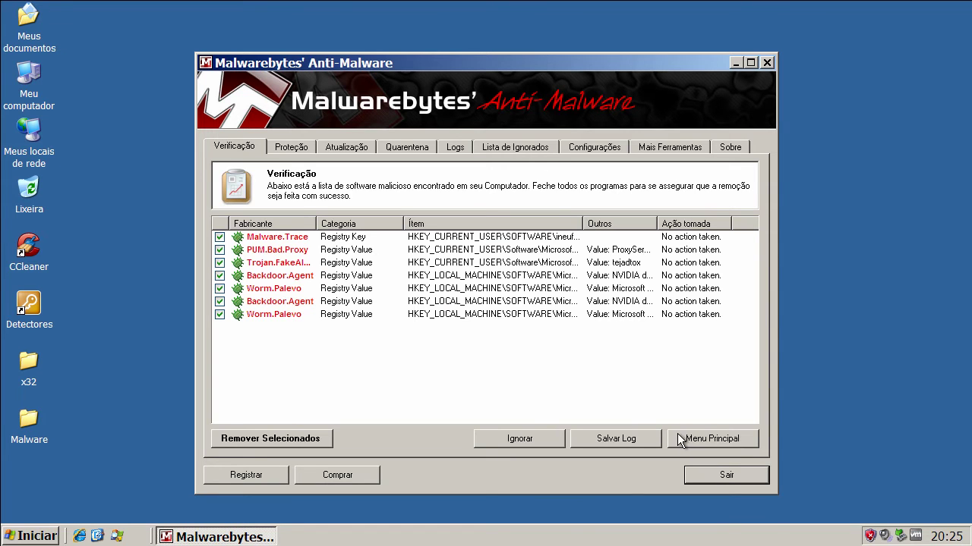
drag(315, 223, 391, 223)
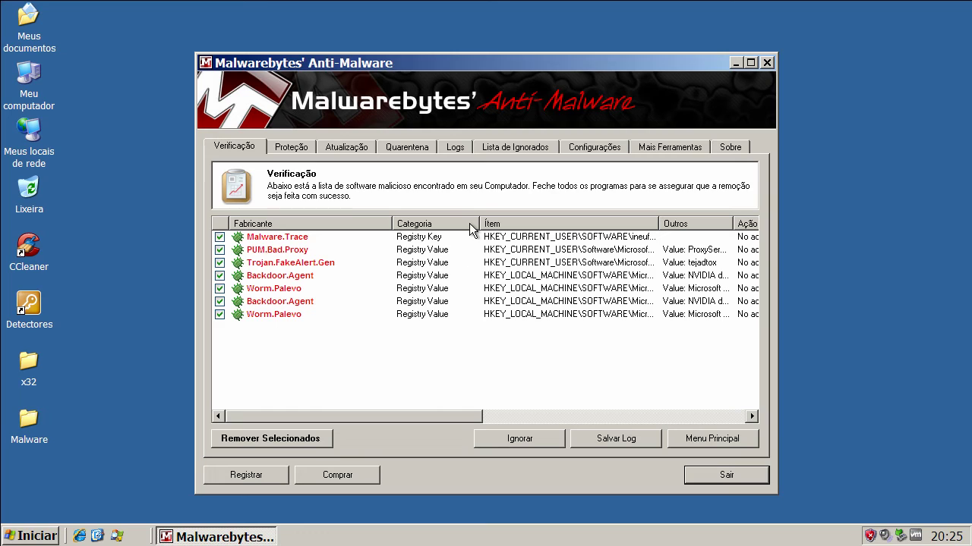
click(265, 240)
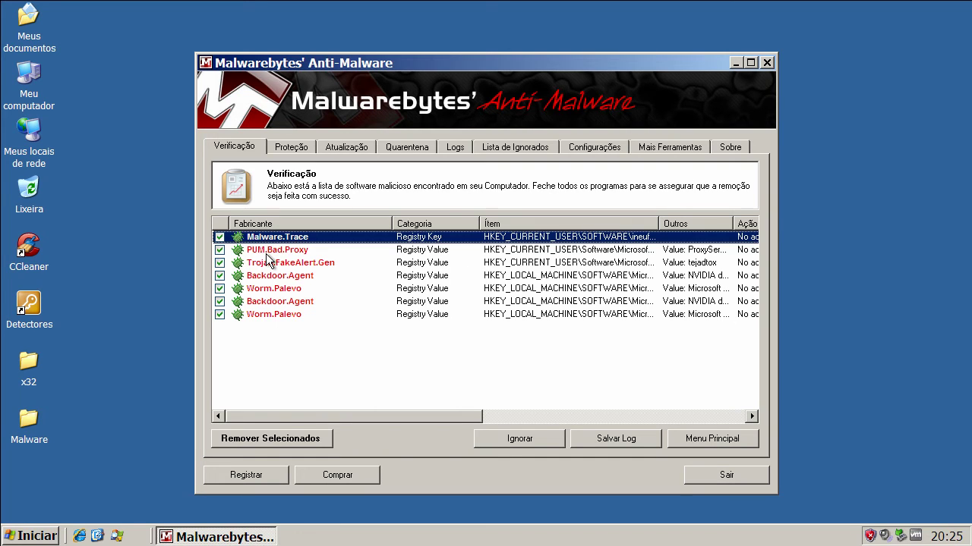
Step: Review the names of the remaining detected threats in the Malwarebytes results, from Trojan.FakeAlert.Gen through the Worm.Palevo and Backdoor.Agent entries
click(267, 261)
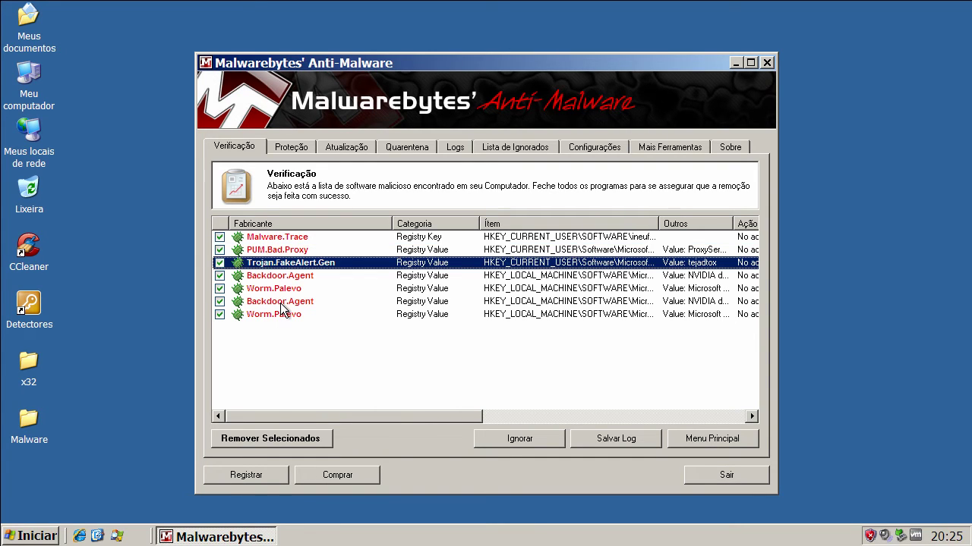
click(281, 276)
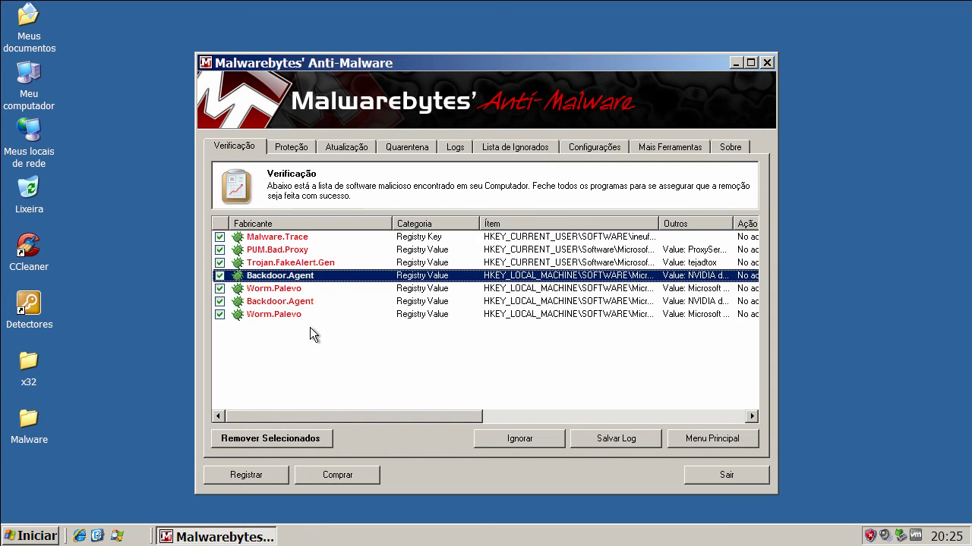
click(289, 290)
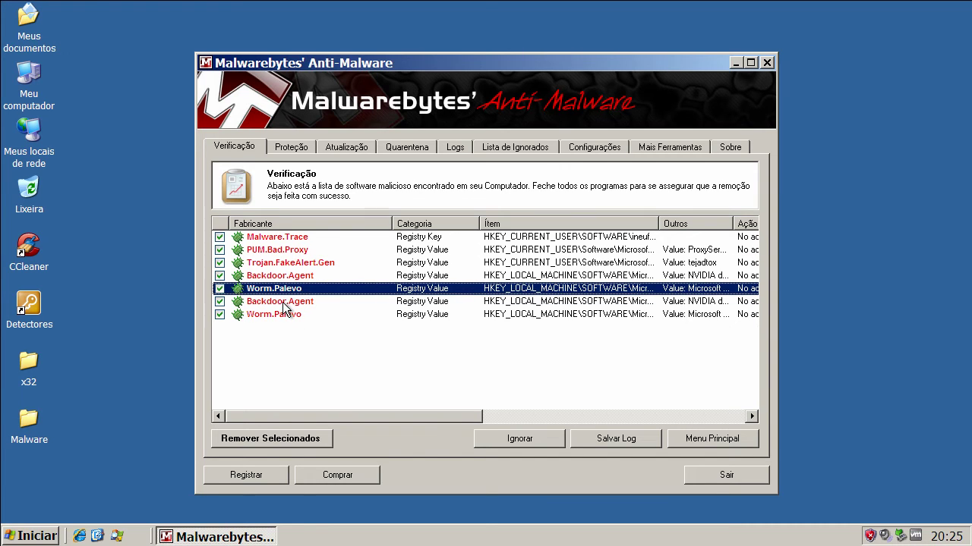
click(282, 315)
click(283, 303)
click(282, 291)
click(285, 277)
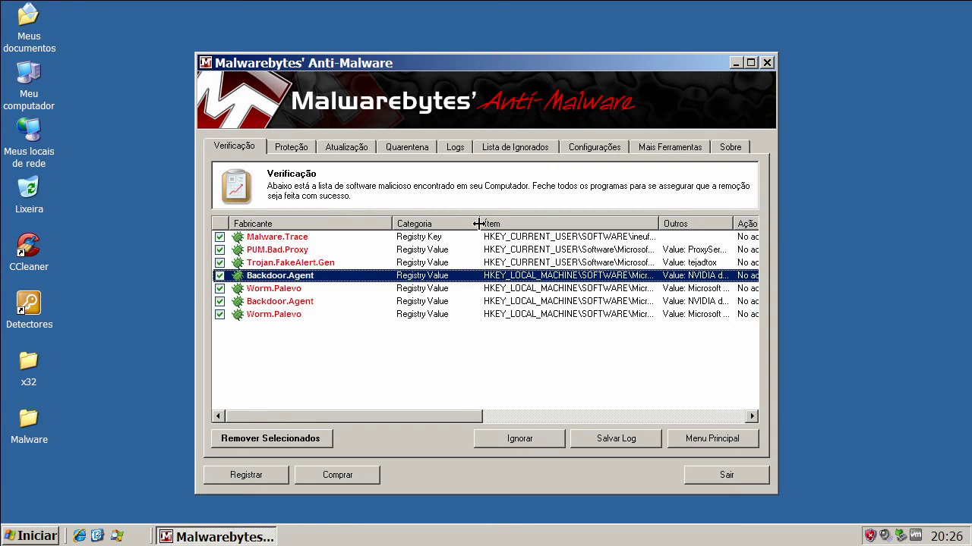
Step: Widen the Categoria column and examine the category of each detected entry in the Malwarebytes results list
drag(478, 224, 501, 224)
click(442, 239)
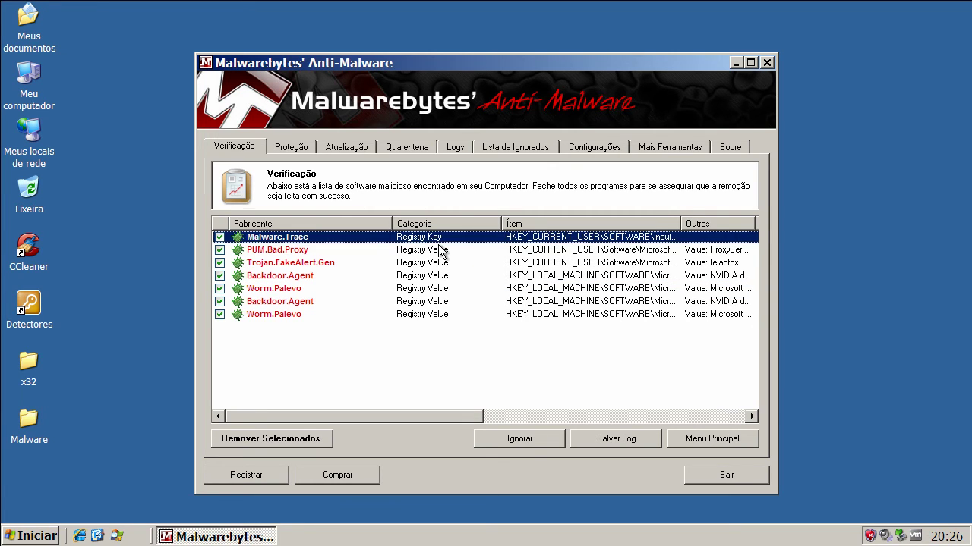
click(442, 252)
click(444, 264)
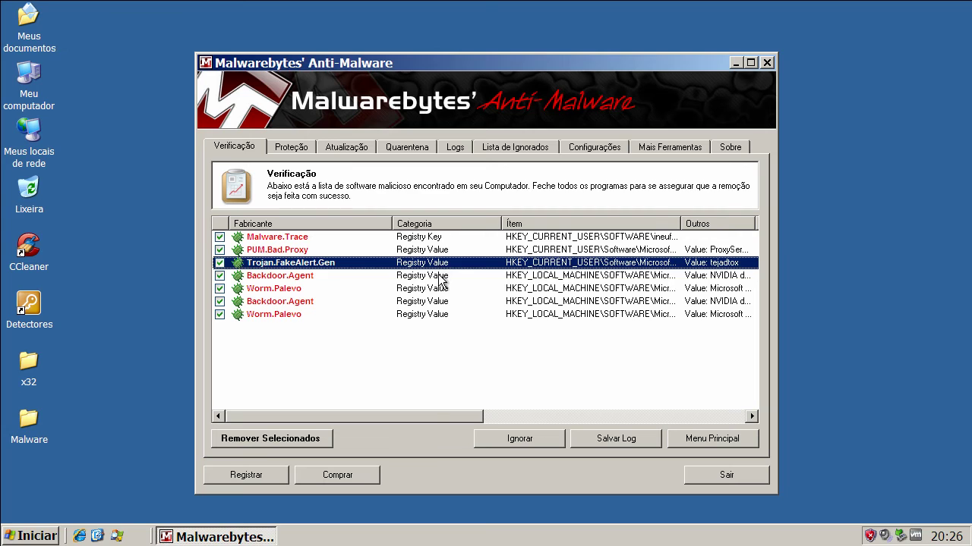
click(440, 278)
click(442, 290)
click(439, 303)
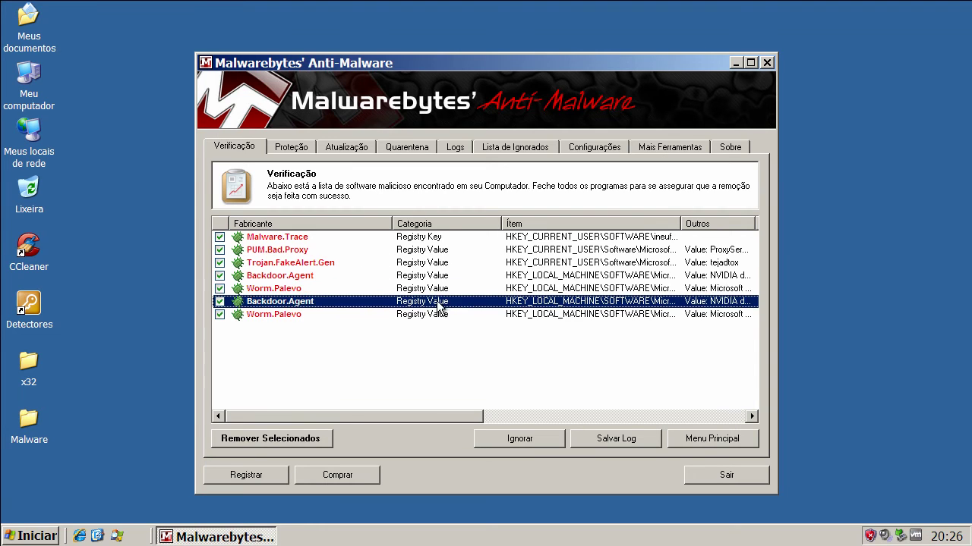
click(441, 316)
click(439, 303)
click(440, 290)
click(438, 277)
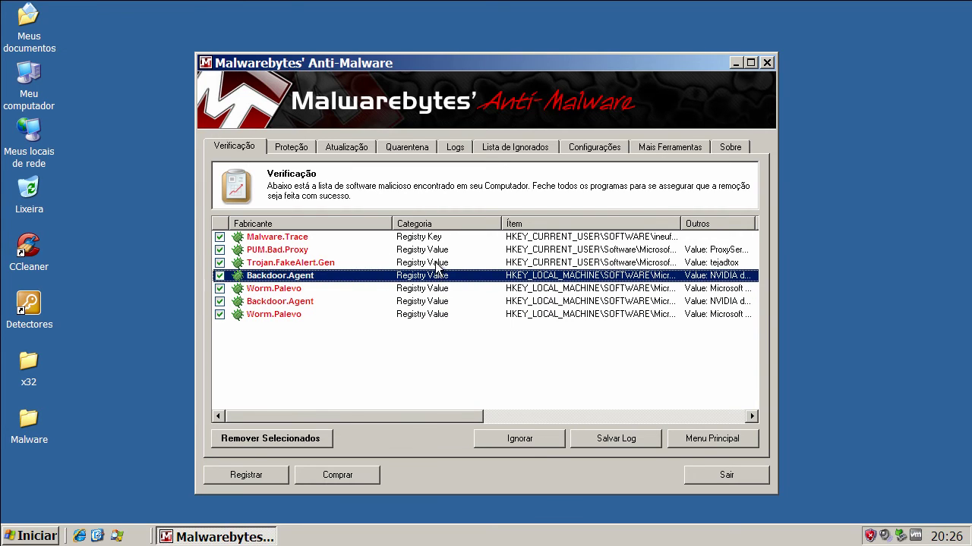
click(438, 263)
click(438, 250)
click(439, 237)
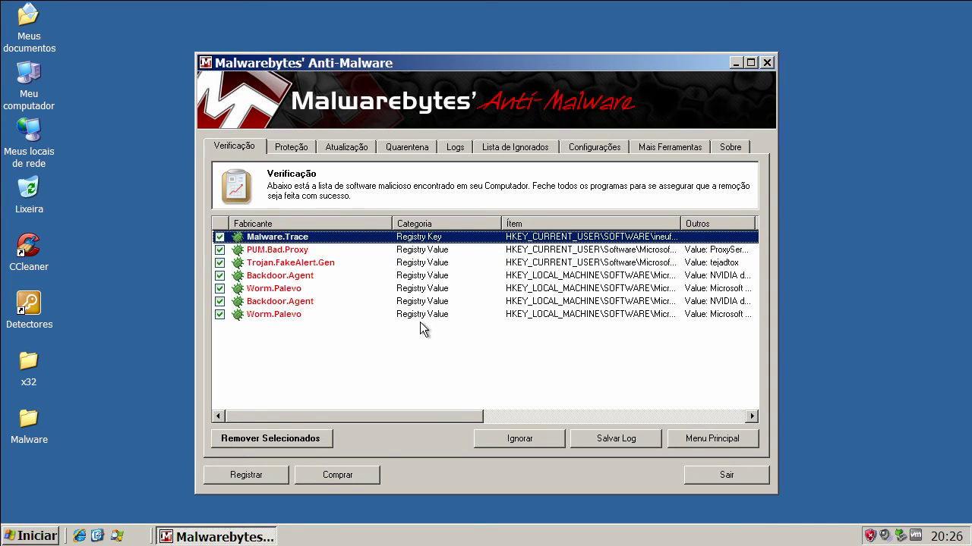
Step: Remove all ticked detections, close the resulting log and completion message, and exit Malwarebytes' Anti-Malware
click(300, 442)
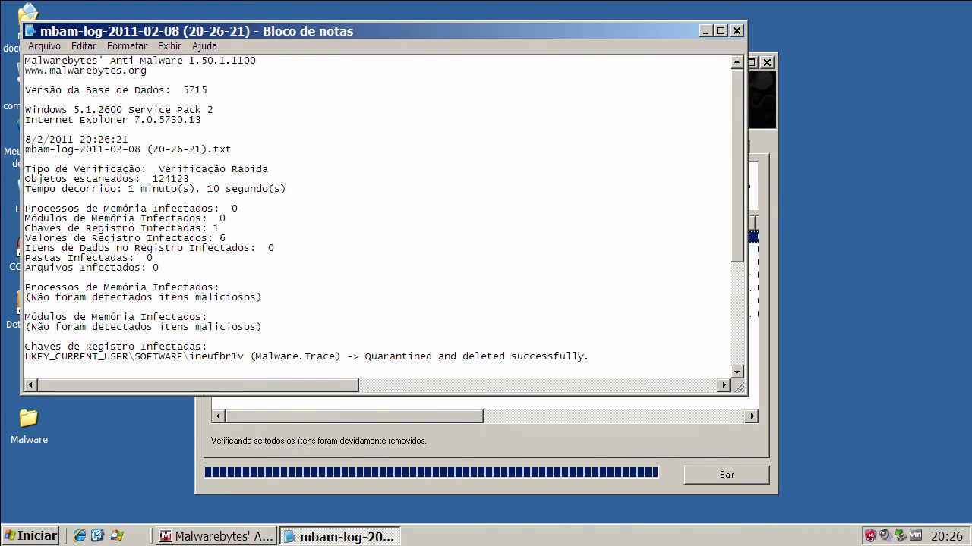
click(737, 31)
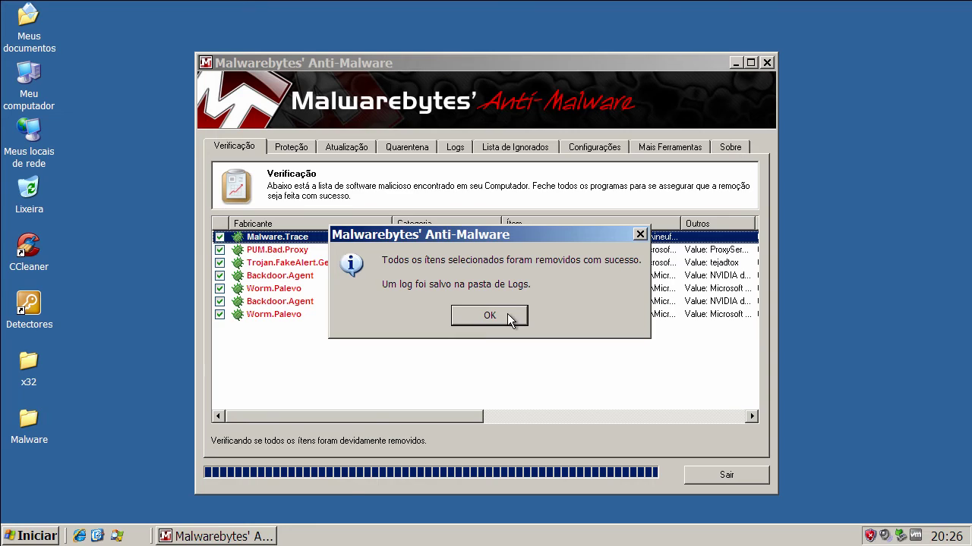
click(507, 314)
click(722, 475)
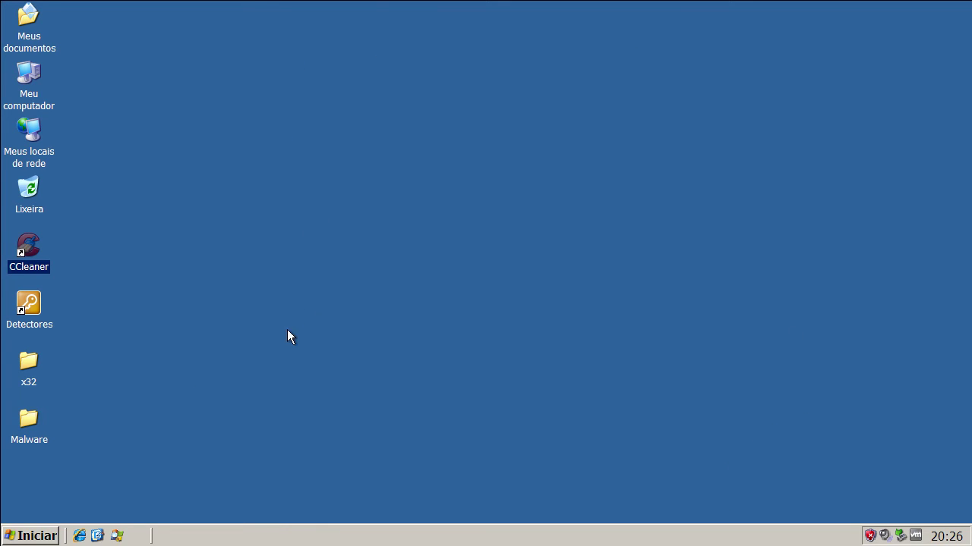
Step: Run a HitmanPro35 scan from the Detectores shortcut's Ferramentas folder, closing the folder window and finally Hitman Pro itself
double_click(26, 299)
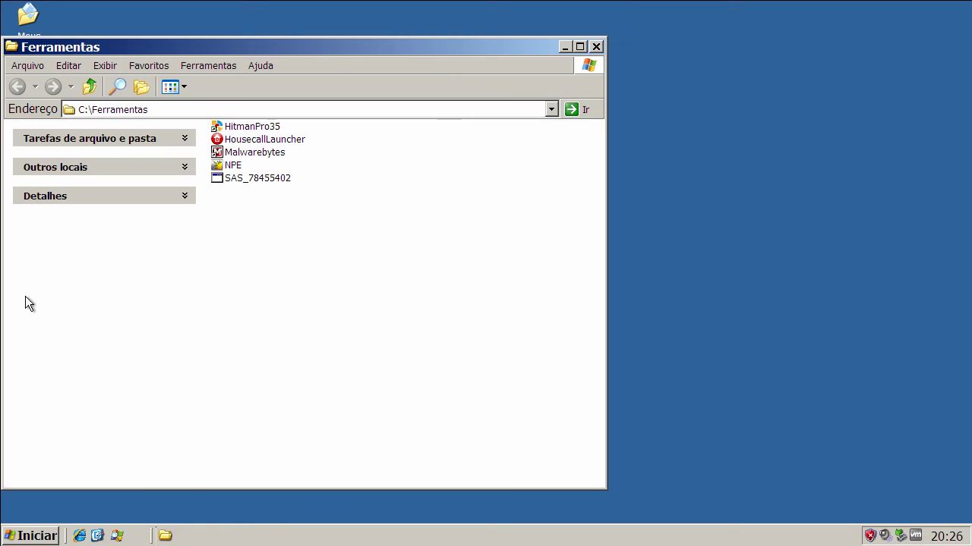
right_click(244, 127)
click(266, 132)
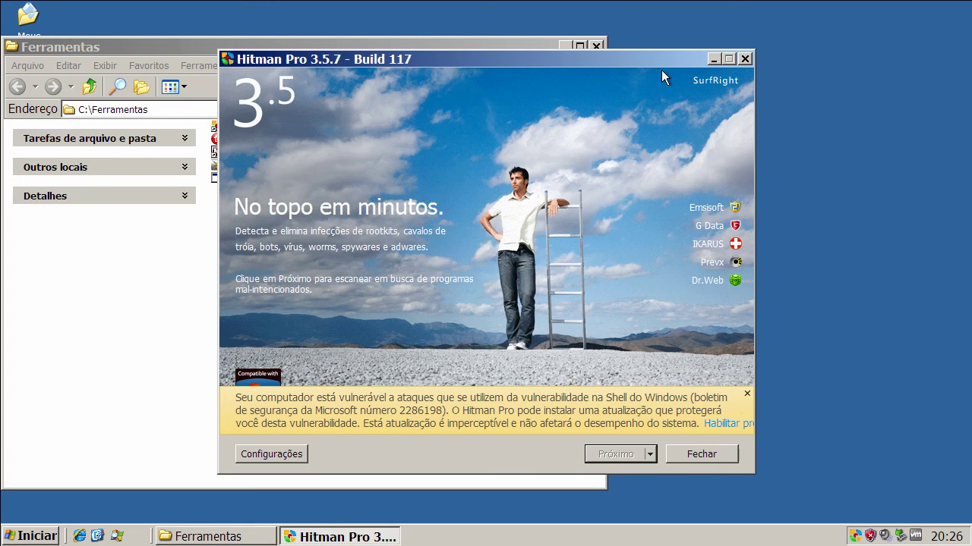
click(597, 45)
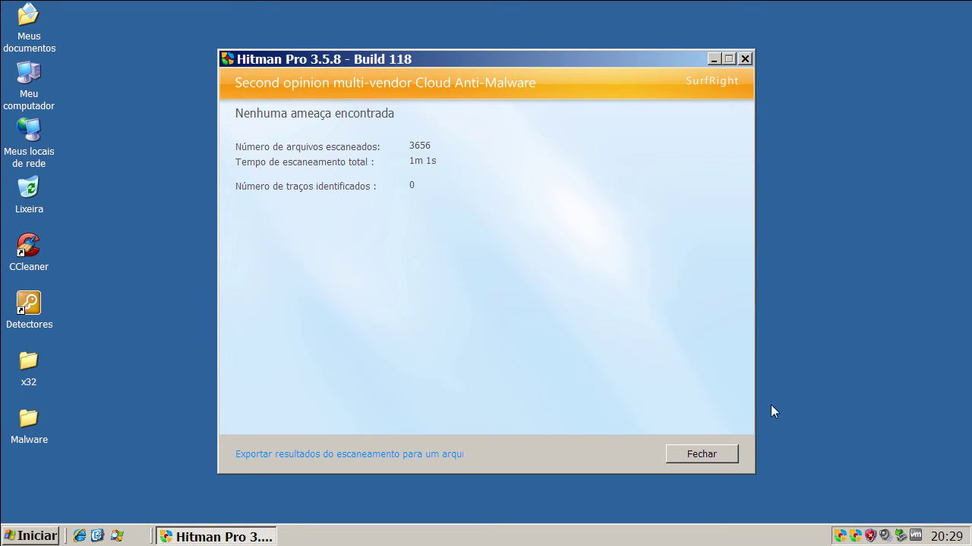
click(719, 455)
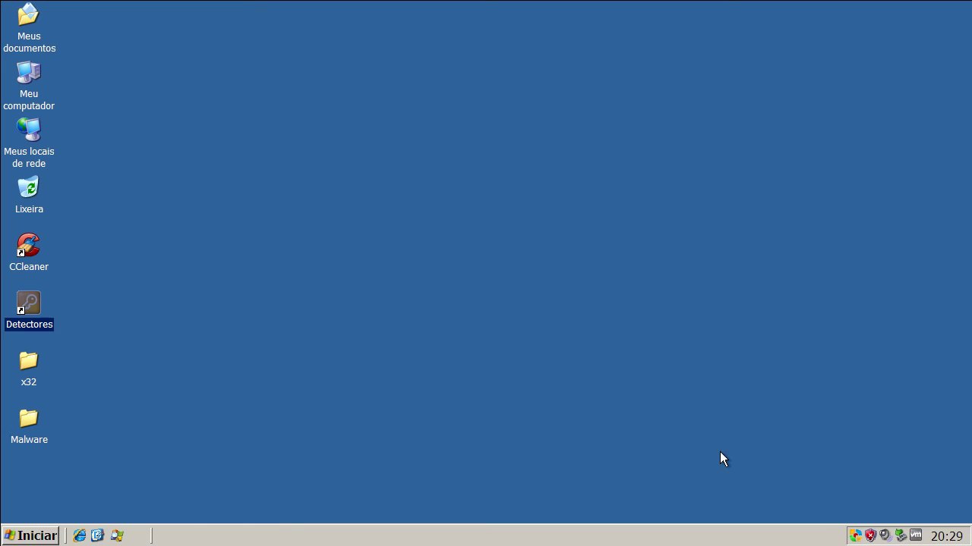
Step: Launch CCE from the desktop's x32 folder and close the folder window
double_click(38, 382)
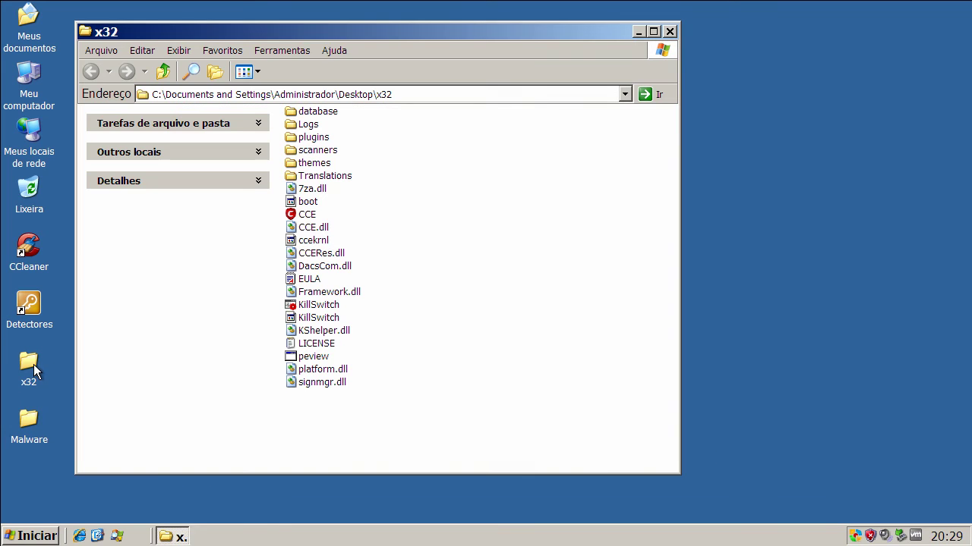
click(306, 215)
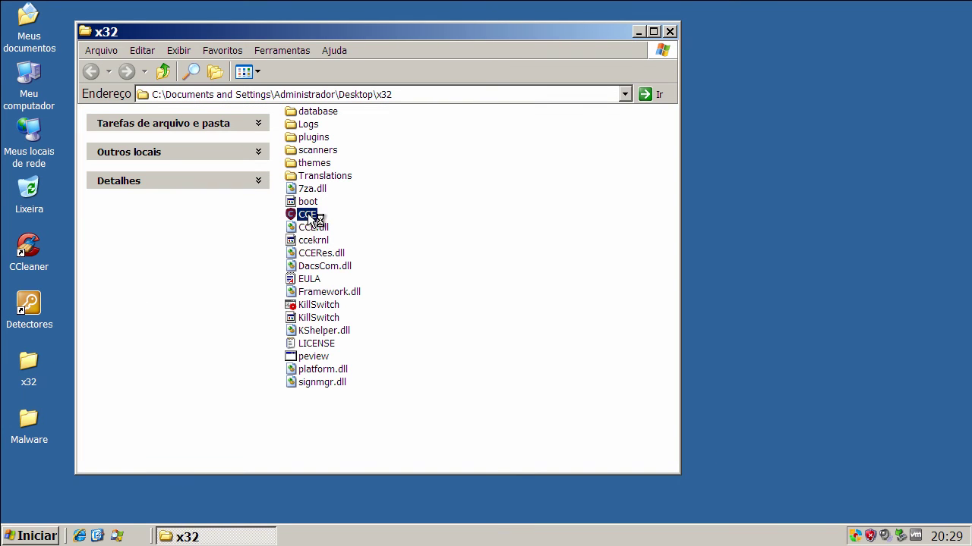
click(671, 31)
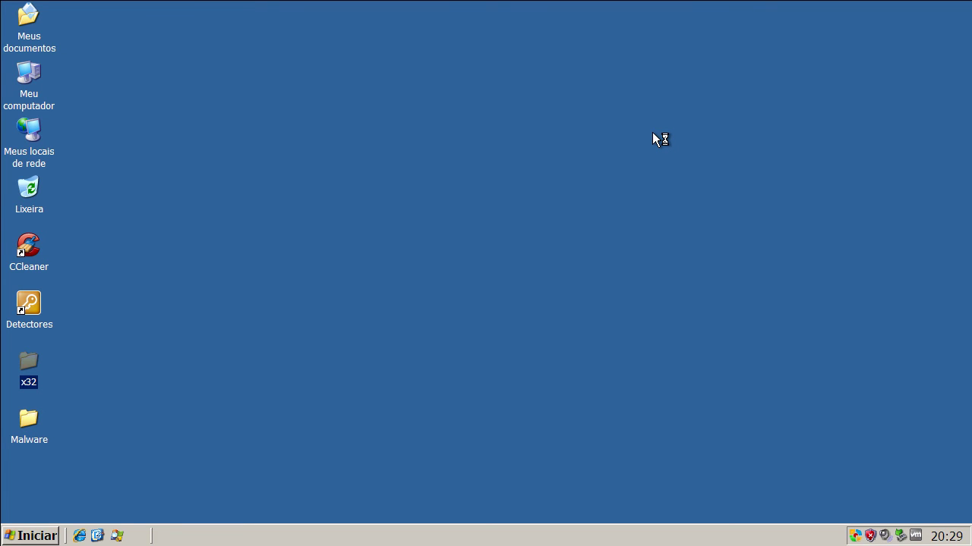